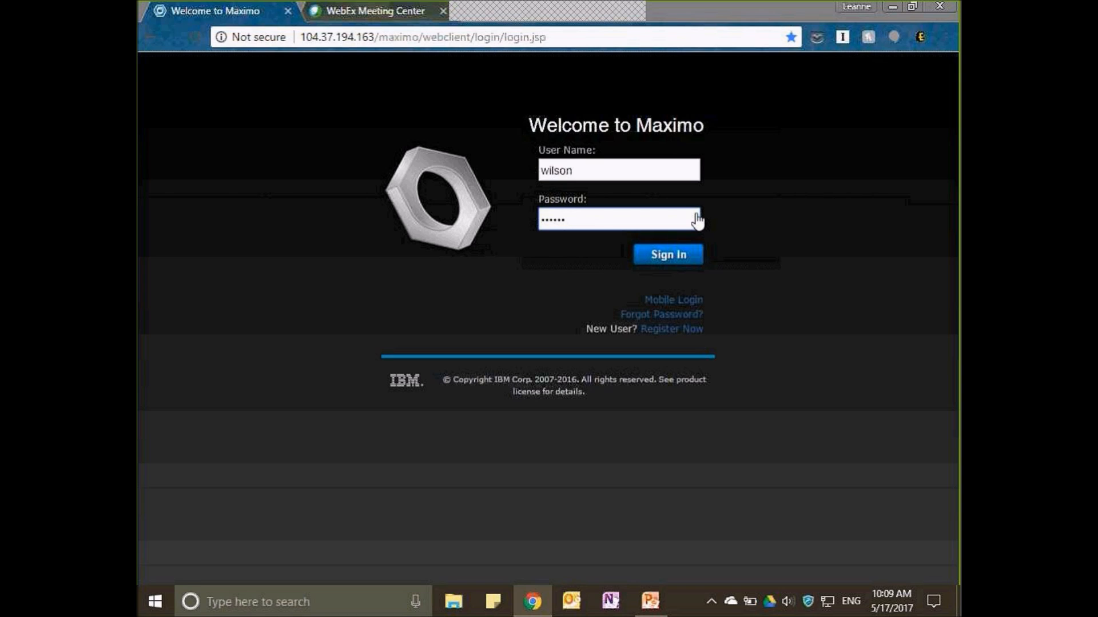
# Sign in to Maximo with the credentials already filled in and zoom the page out so more of the Start Center fits.
pyautogui.press('Return')
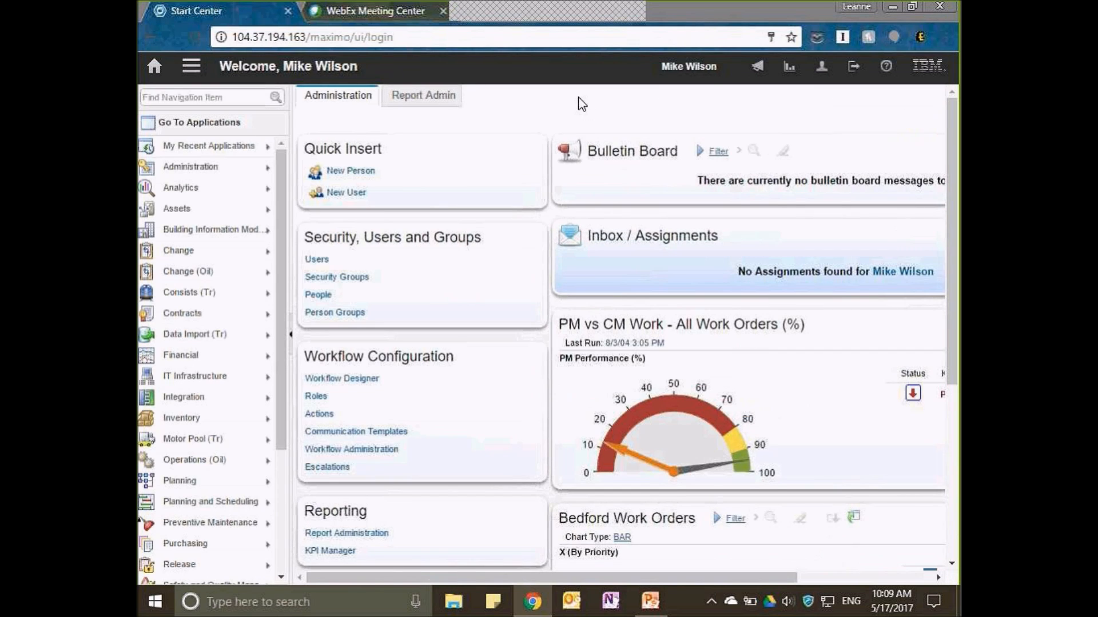
pyautogui.click(945, 37)
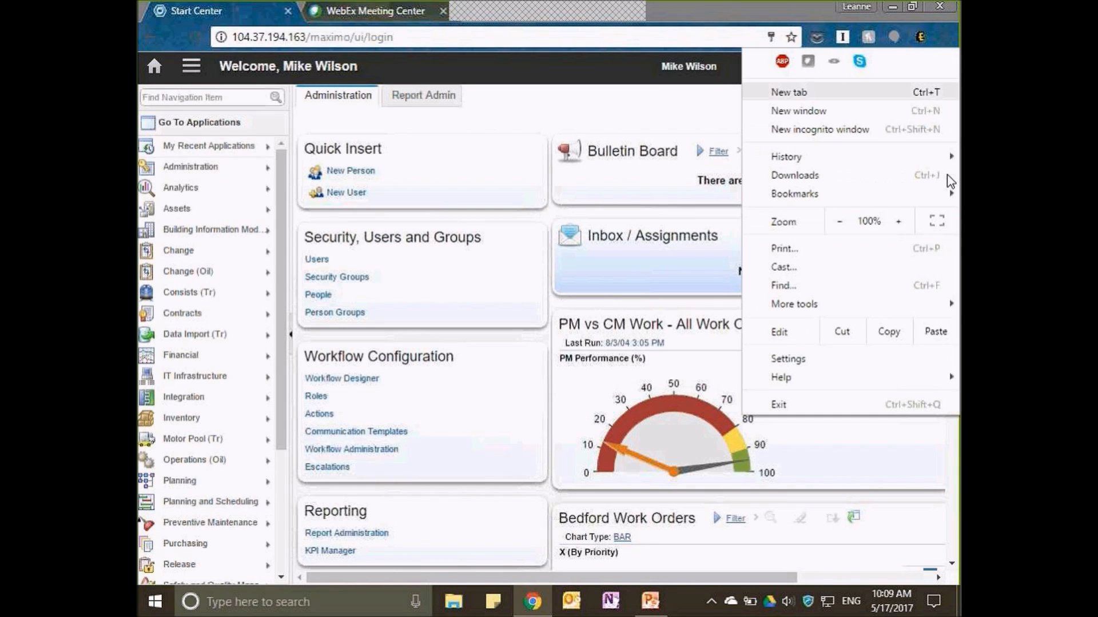
pyautogui.click(839, 223)
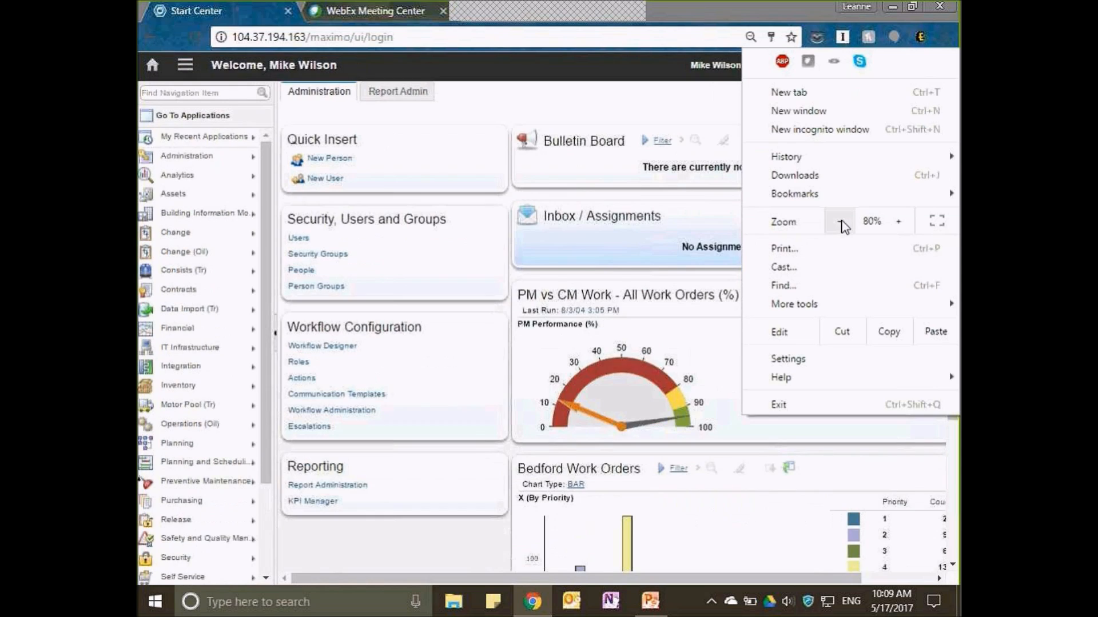
pyautogui.click(838, 223)
pyautogui.click(593, 84)
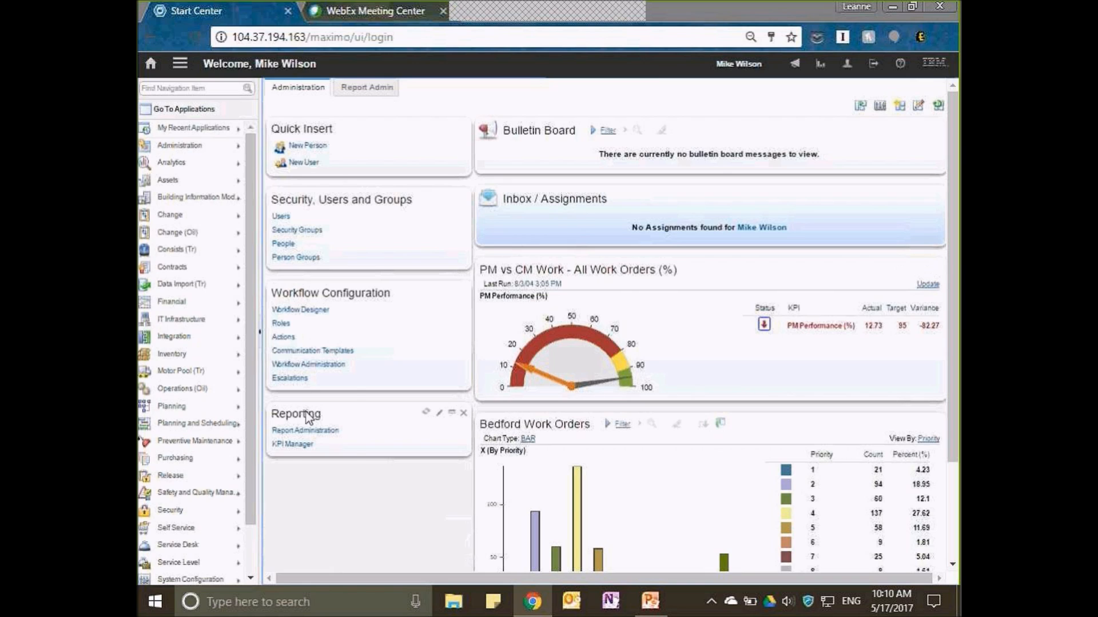
# Go to Bypass Management (Oil), list the Bedford site's bypass records and open the Disable Fire Alarms bypass.
pyautogui.moveTo(228, 395)
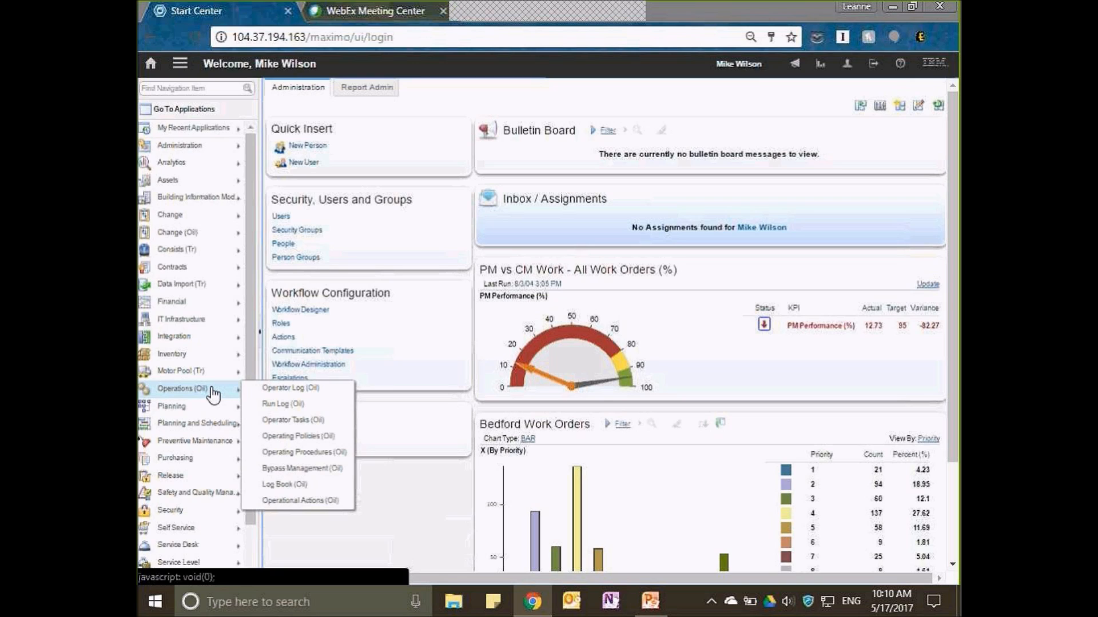
pyautogui.click(295, 470)
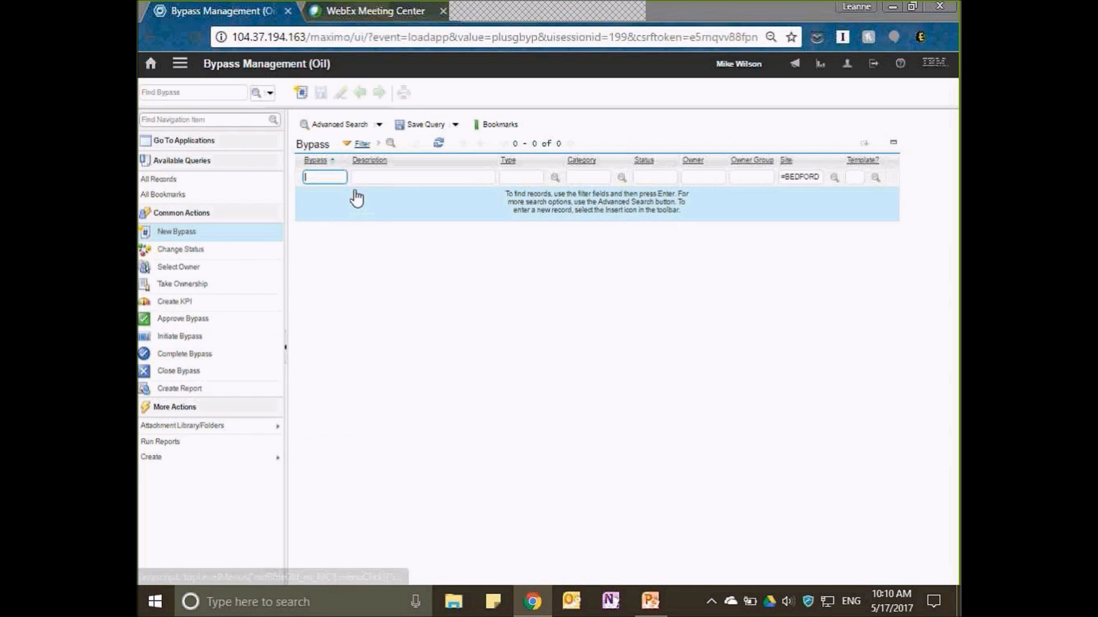
pyautogui.press('Return')
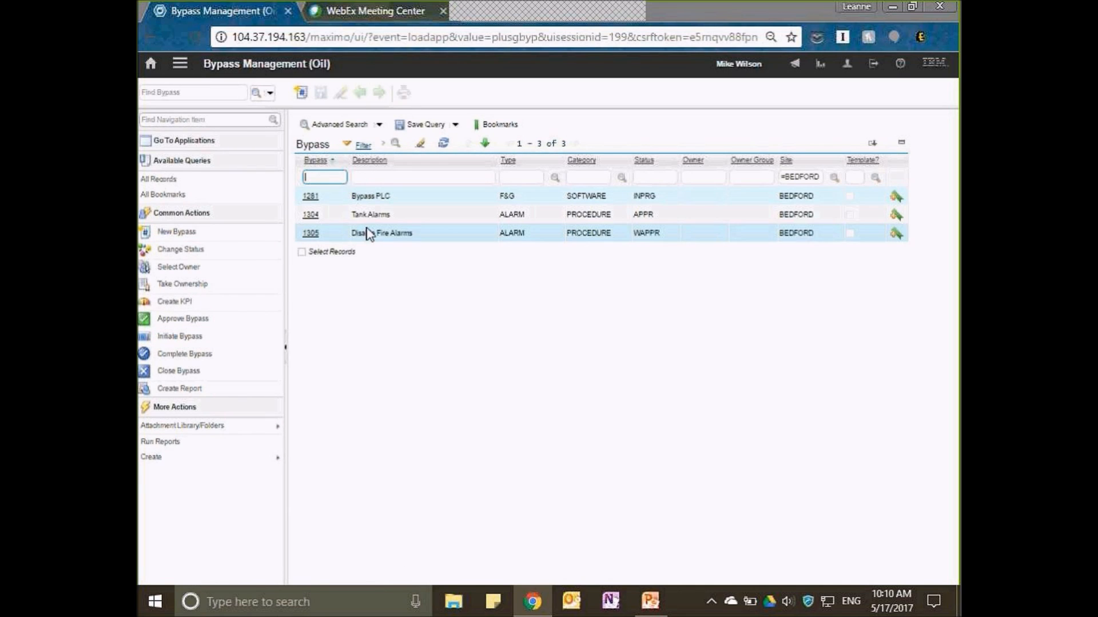
pyautogui.click(313, 235)
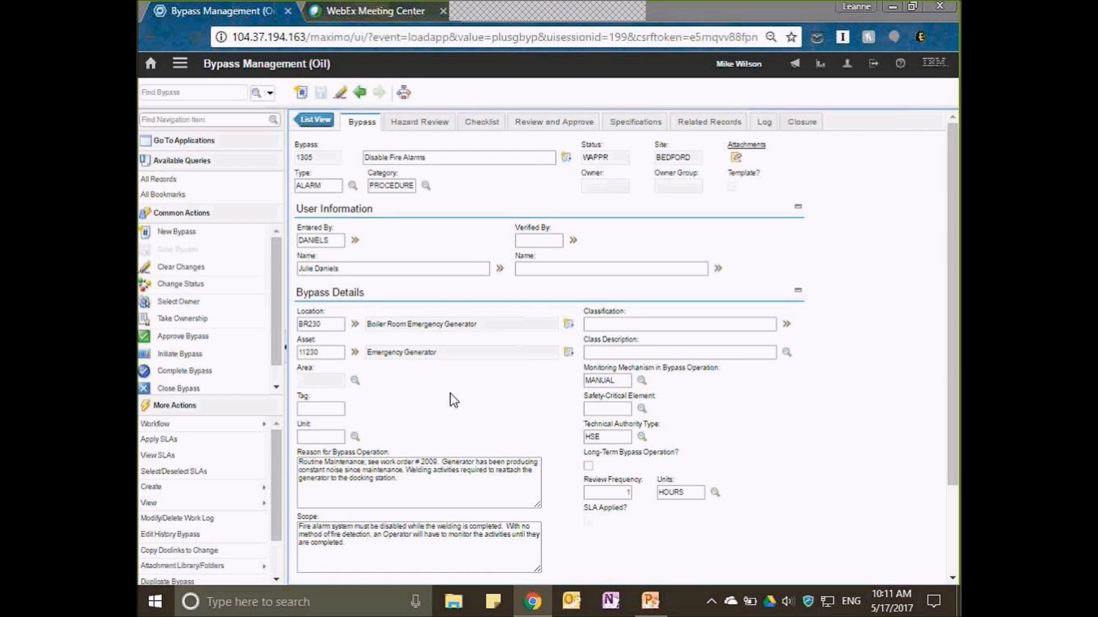
# Examine the bypass's user information, bypass details, reason, scope and dates.
pyautogui.scroll(-1, 453, 400)
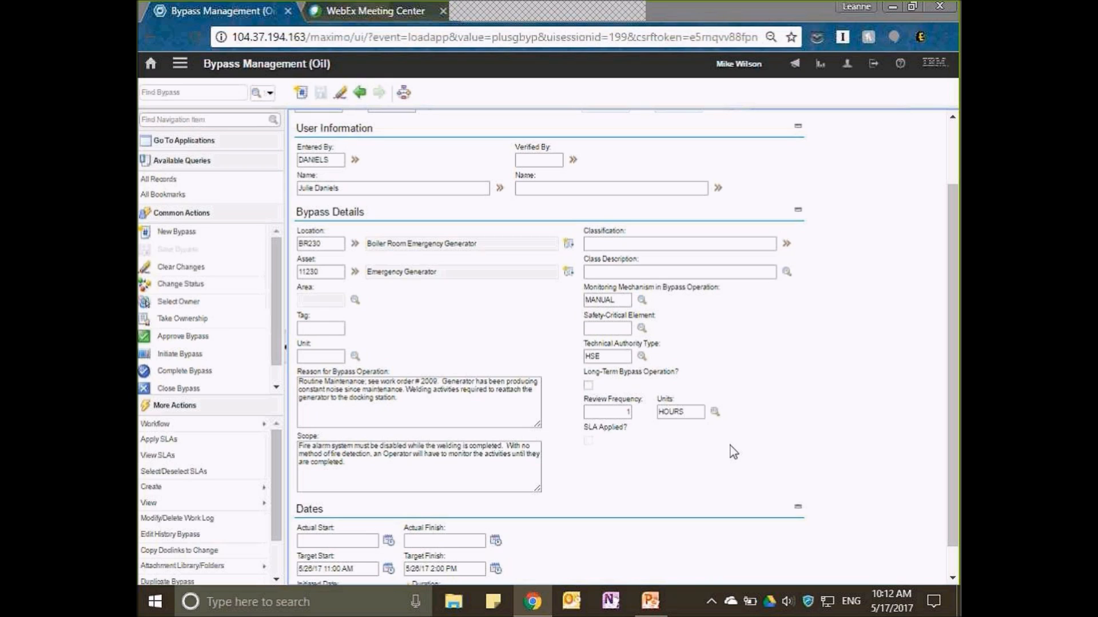
pyautogui.scroll(-1, 730, 447)
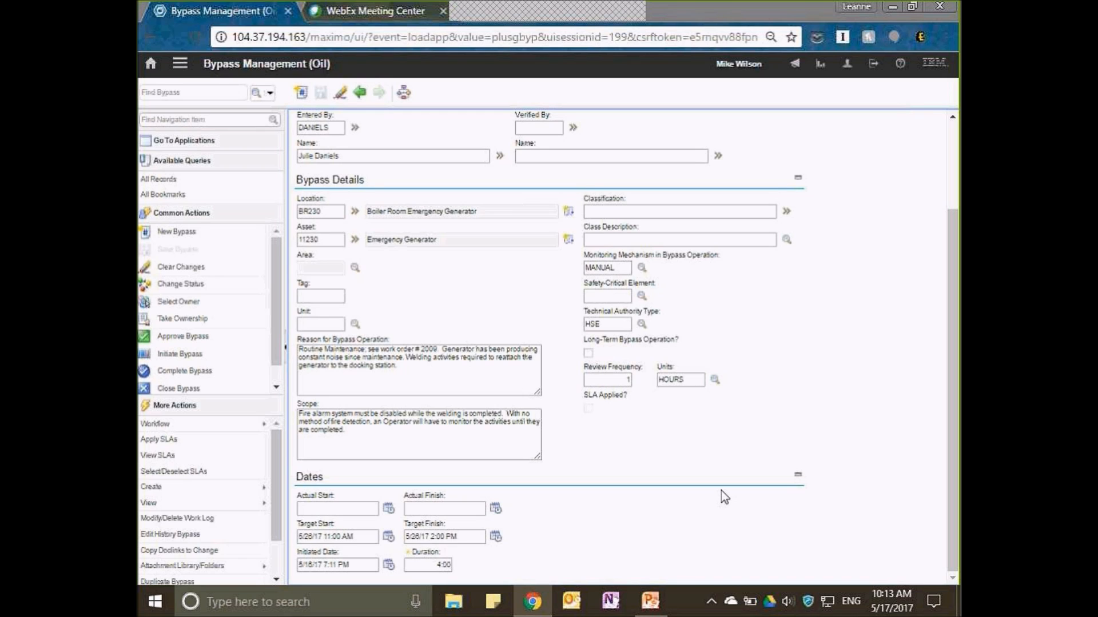
pyautogui.scroll(3, 722, 491)
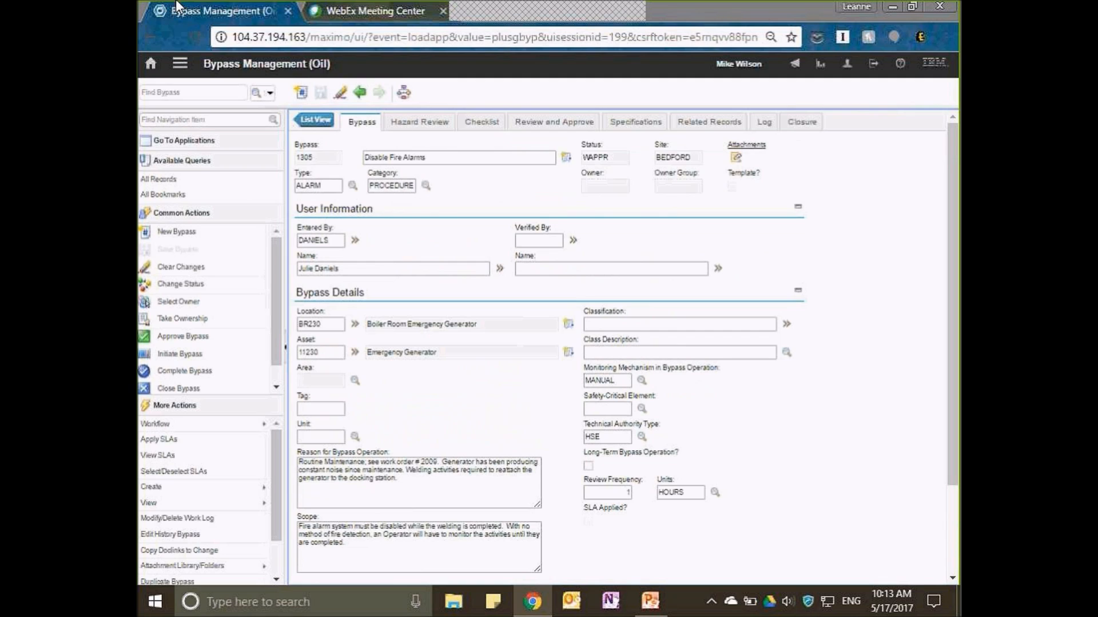
# Glance at the hazard review summary and check the documents attached to the bypass record.
pyautogui.click(432, 127)
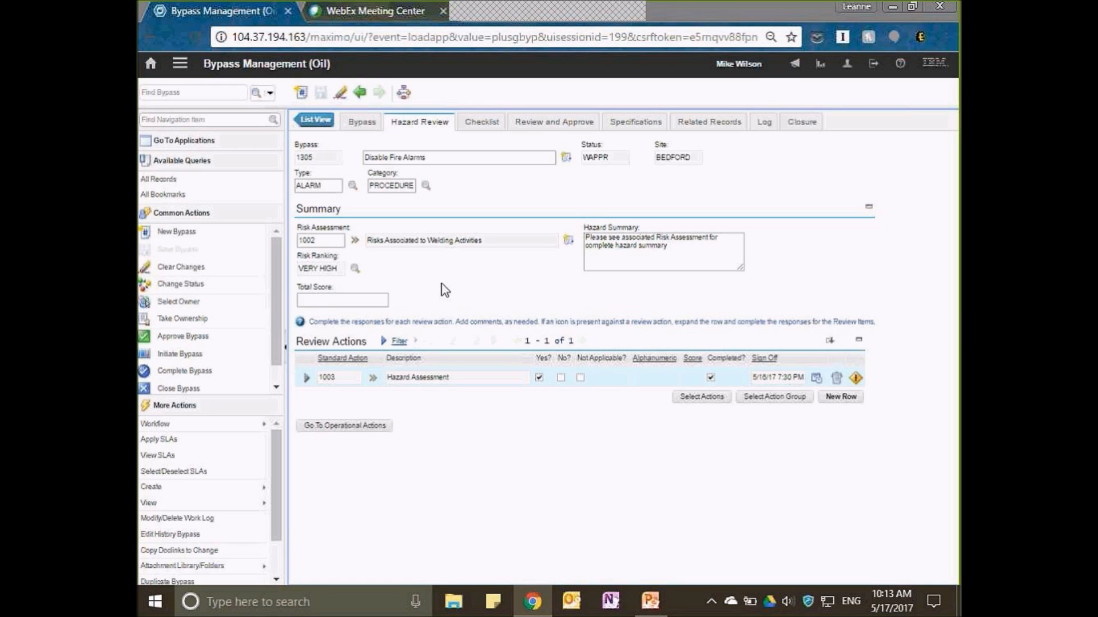
pyautogui.click(363, 120)
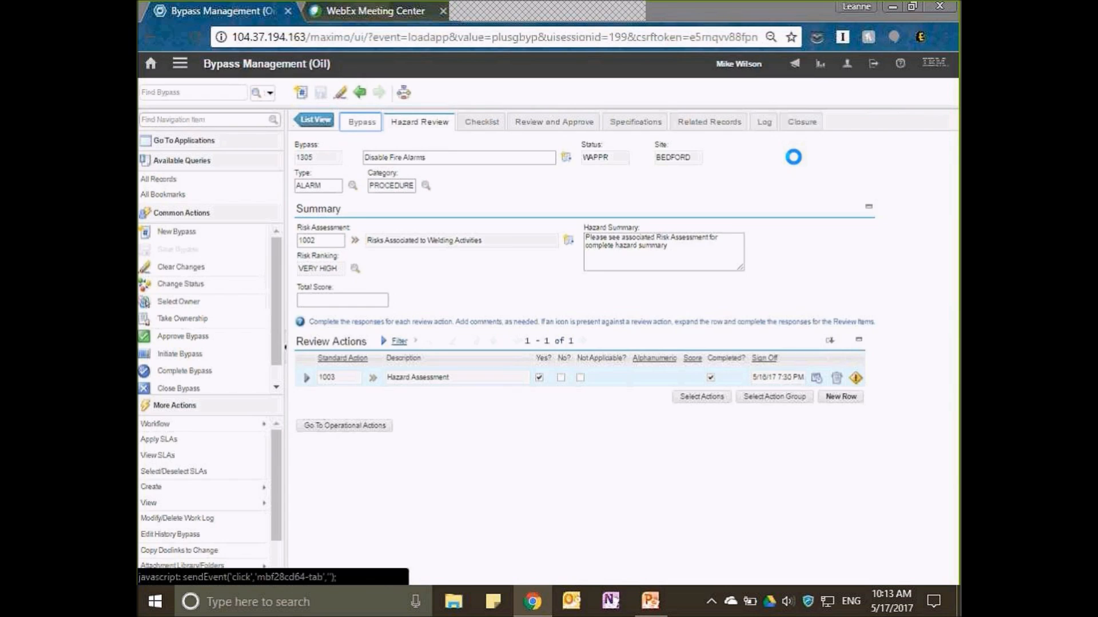
pyautogui.click(747, 145)
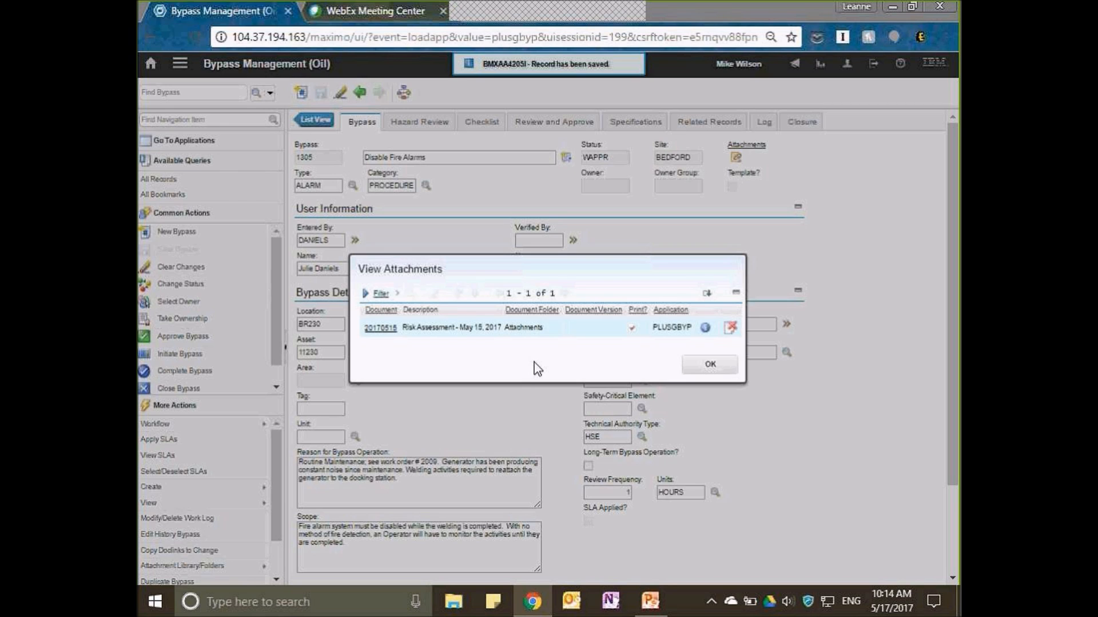
pyautogui.click(710, 364)
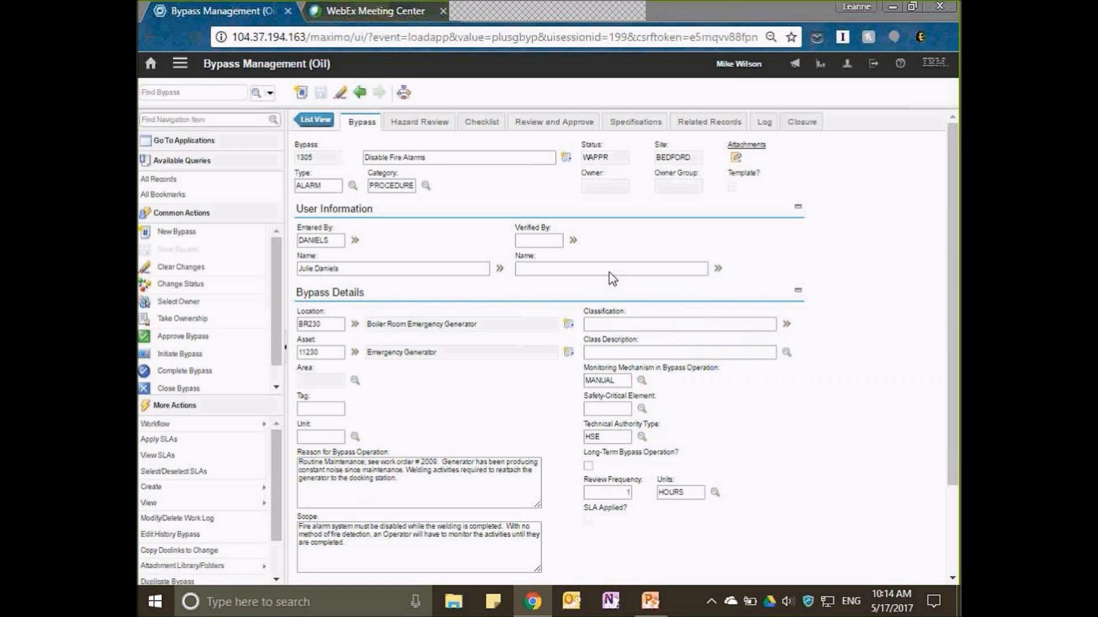
# Expand the Hazard Assessment review action and narrow the navigation pane to examine its sign-off details and review items.
pyautogui.click(440, 121)
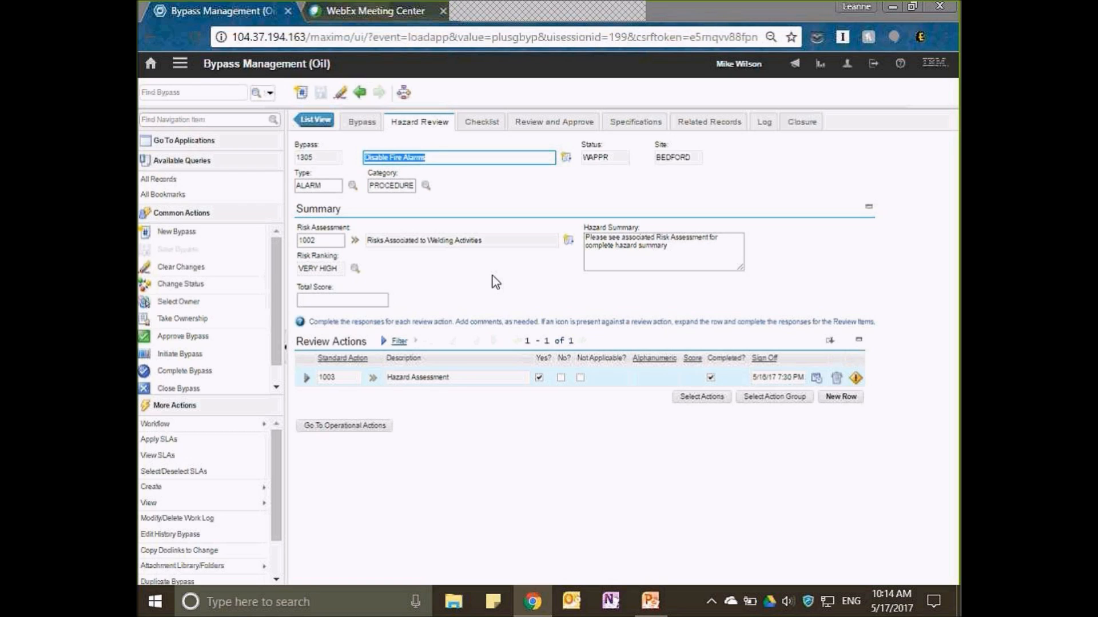
pyautogui.click(307, 377)
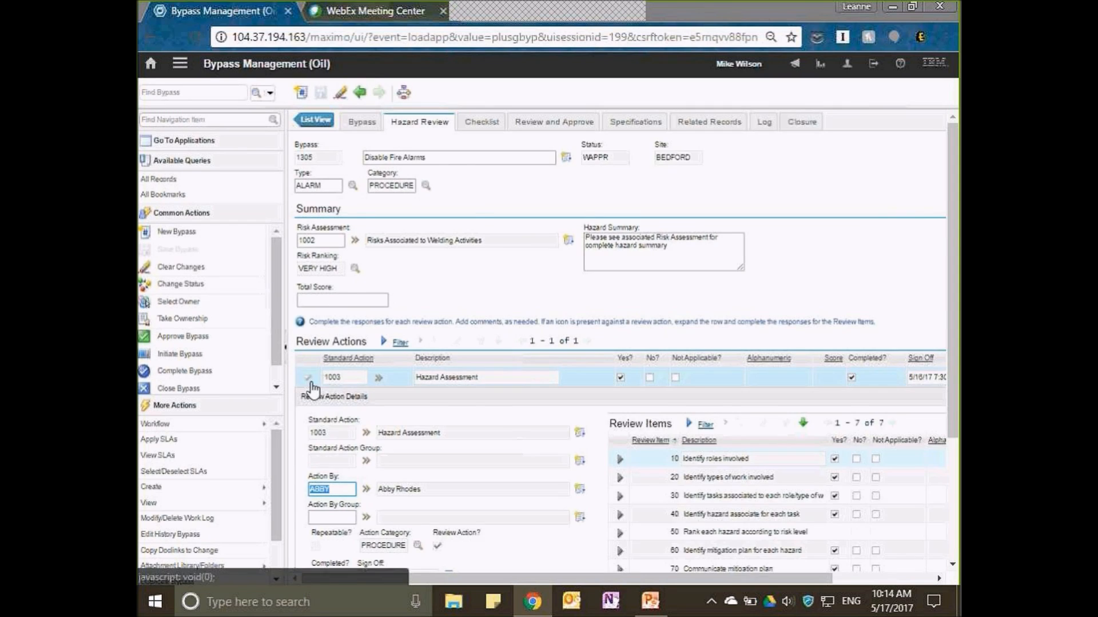
pyautogui.scroll(-3, 363, 575)
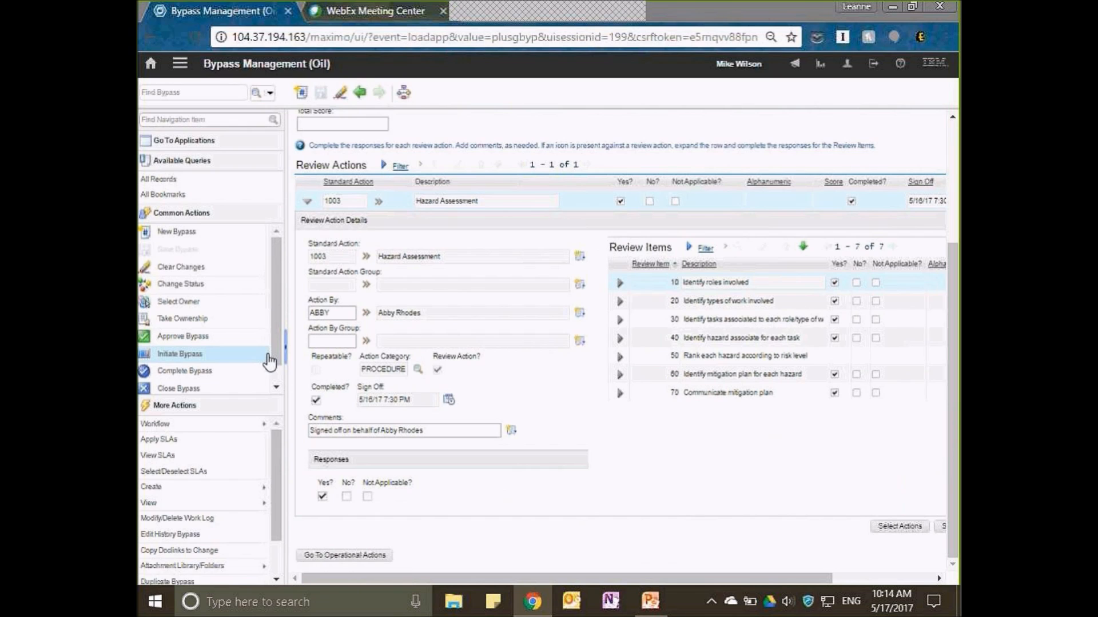
pyautogui.click(283, 304)
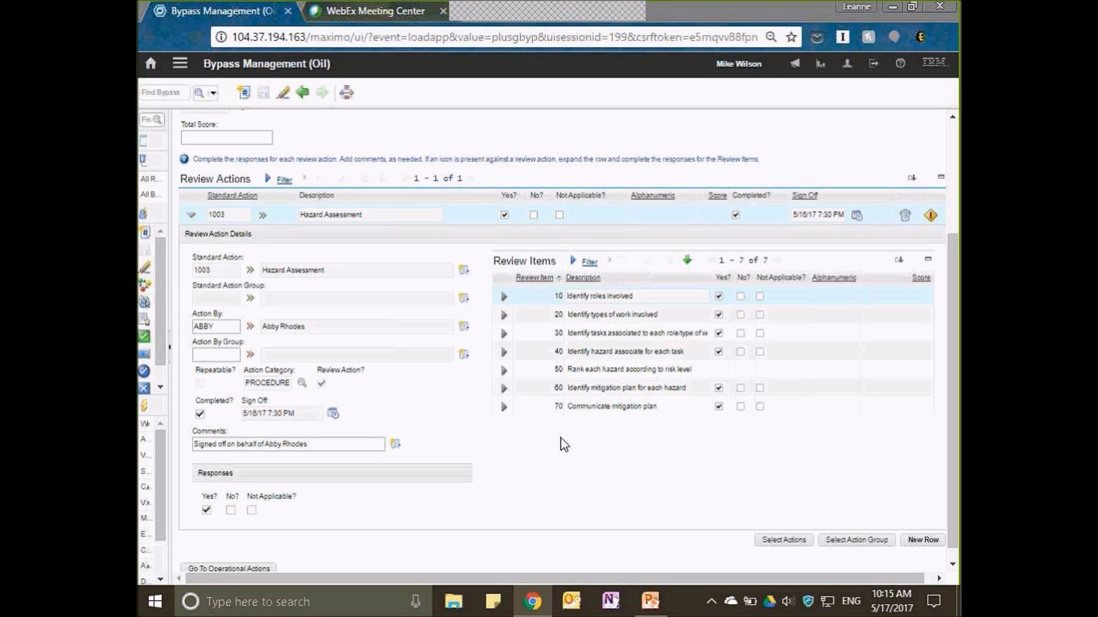
pyautogui.scroll(5, 563, 444)
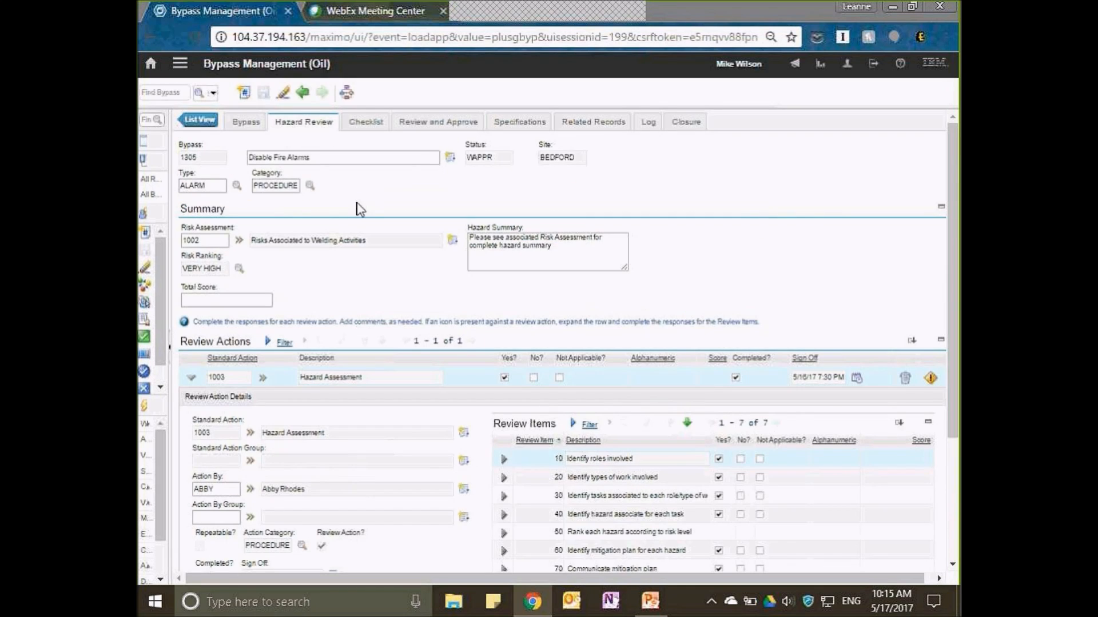
# Examine the bypass checklist, including the details of the Notify Operations Manager action.
pyautogui.click(379, 124)
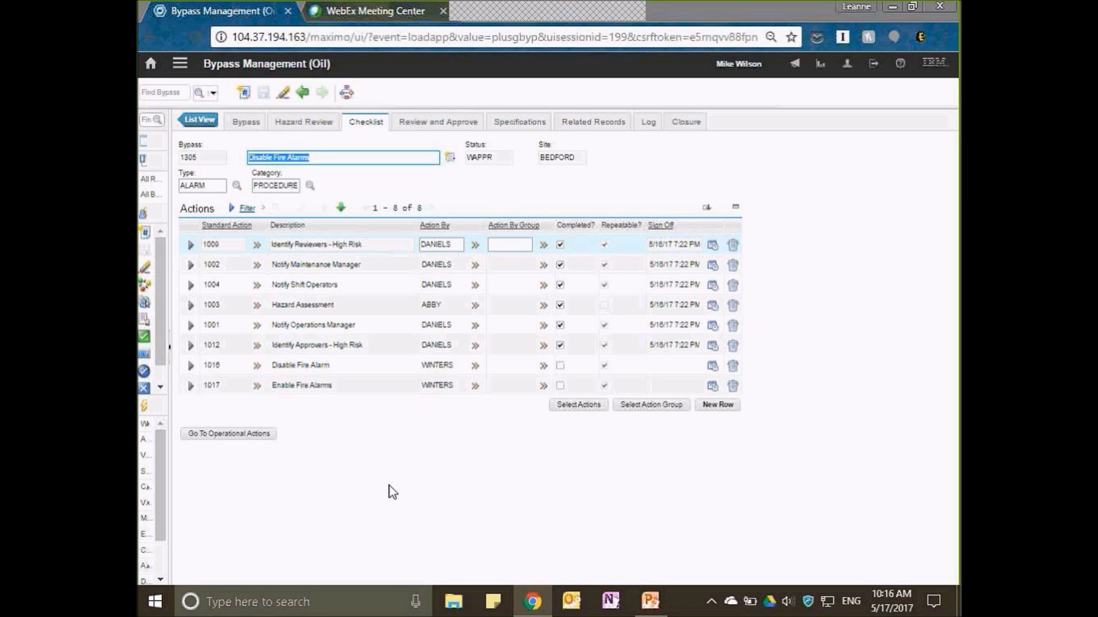
pyautogui.click(191, 329)
pyautogui.scroll(-2, 399, 536)
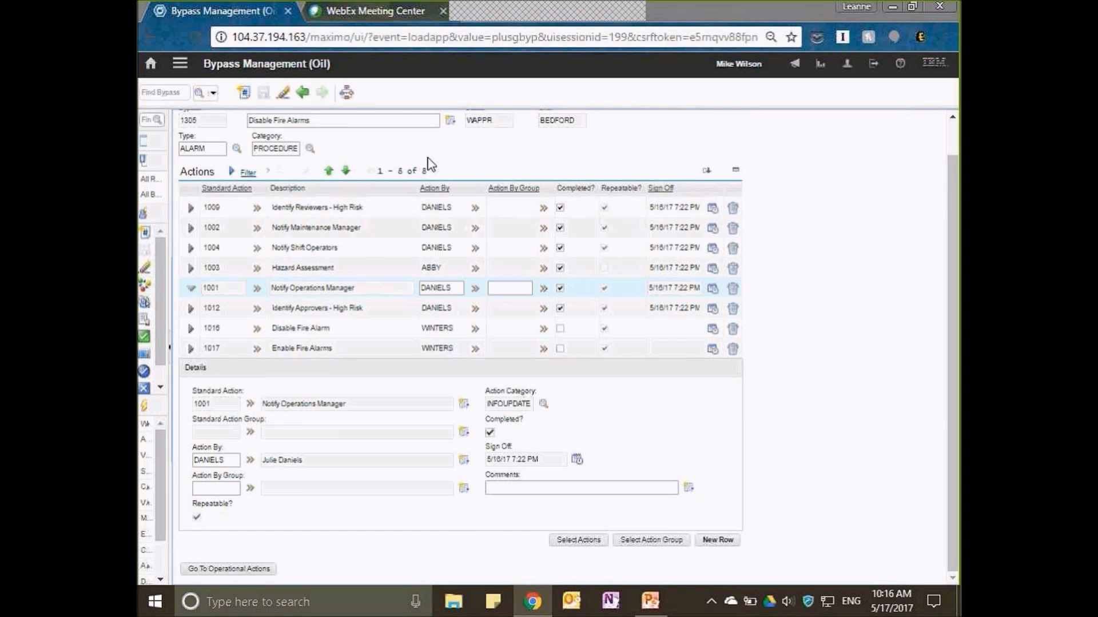
pyautogui.scroll(2, 426, 132)
# Examine the bypass's reviewers and approvers, specifications, related records, work log and closure details.
pyautogui.click(427, 131)
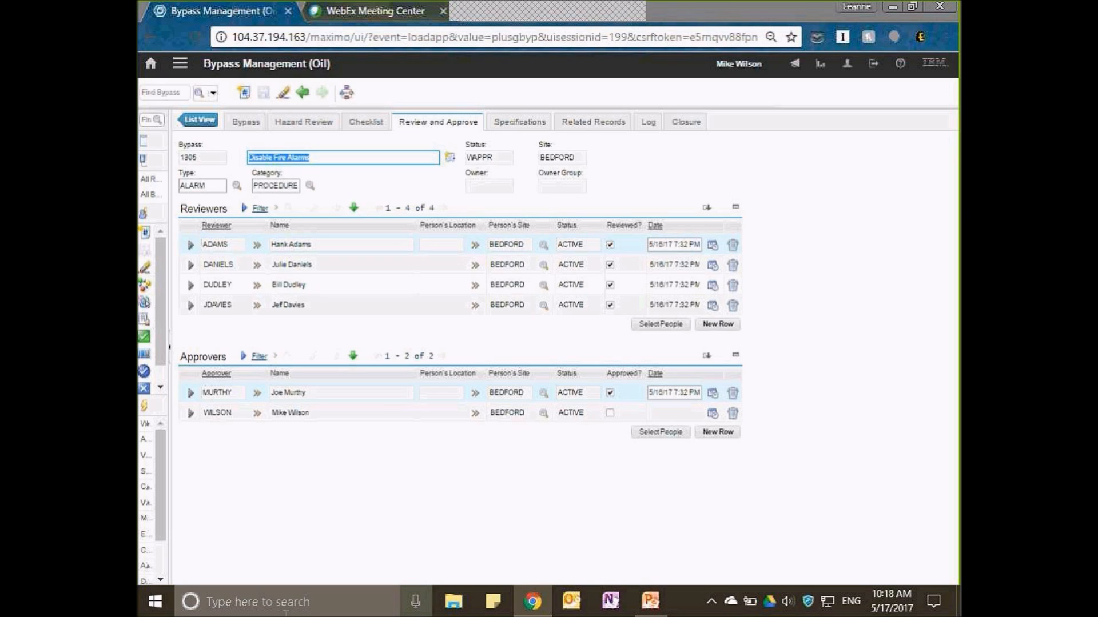
pyautogui.click(512, 122)
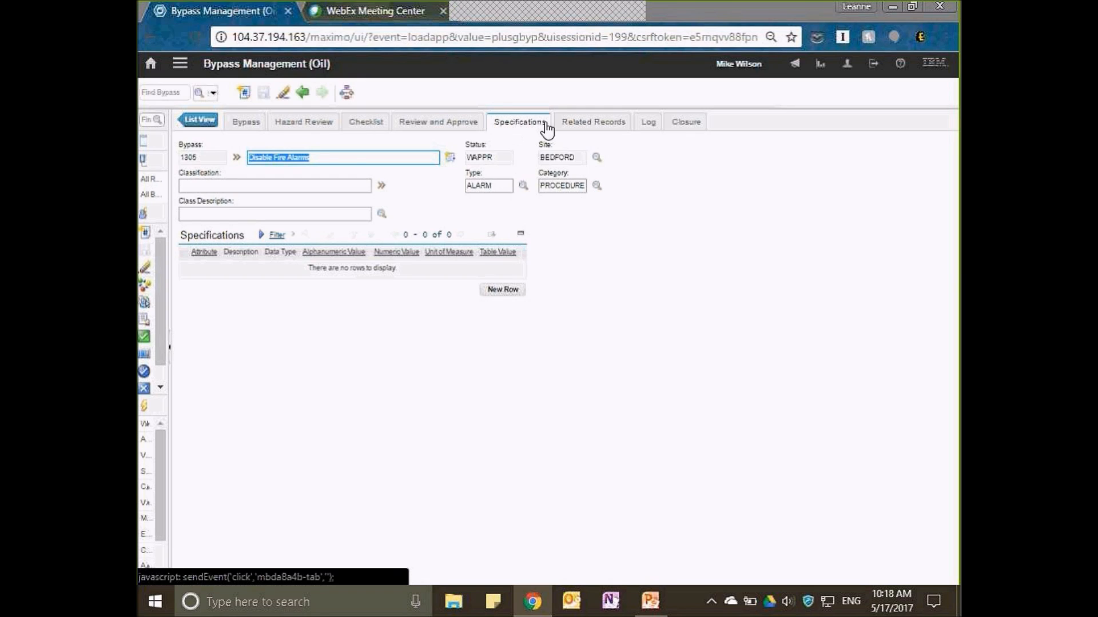
pyautogui.click(603, 134)
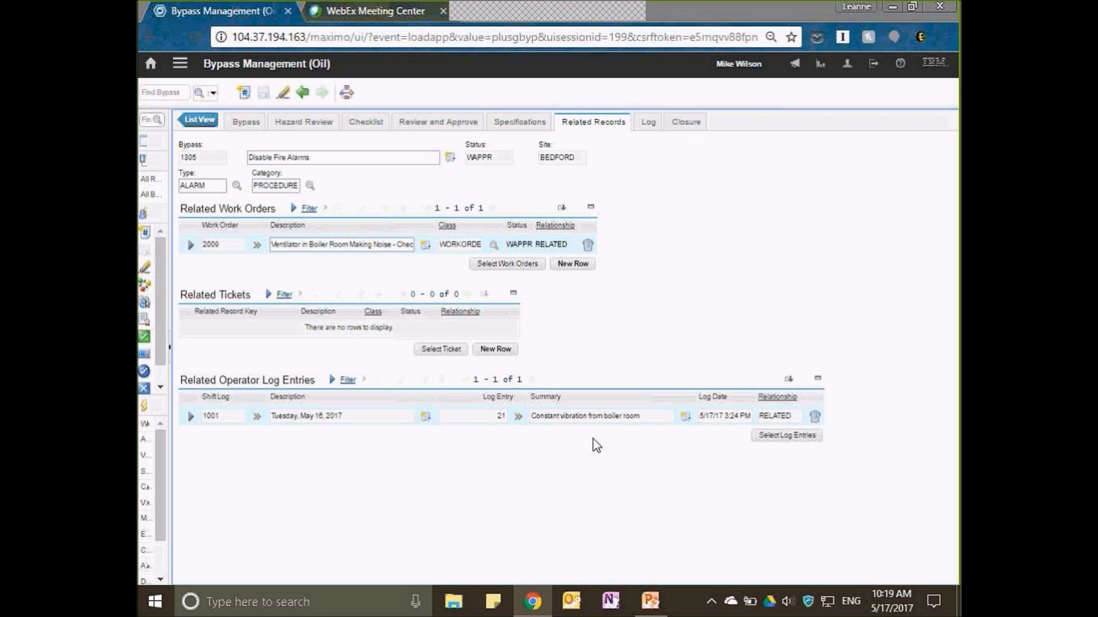
pyautogui.click(649, 124)
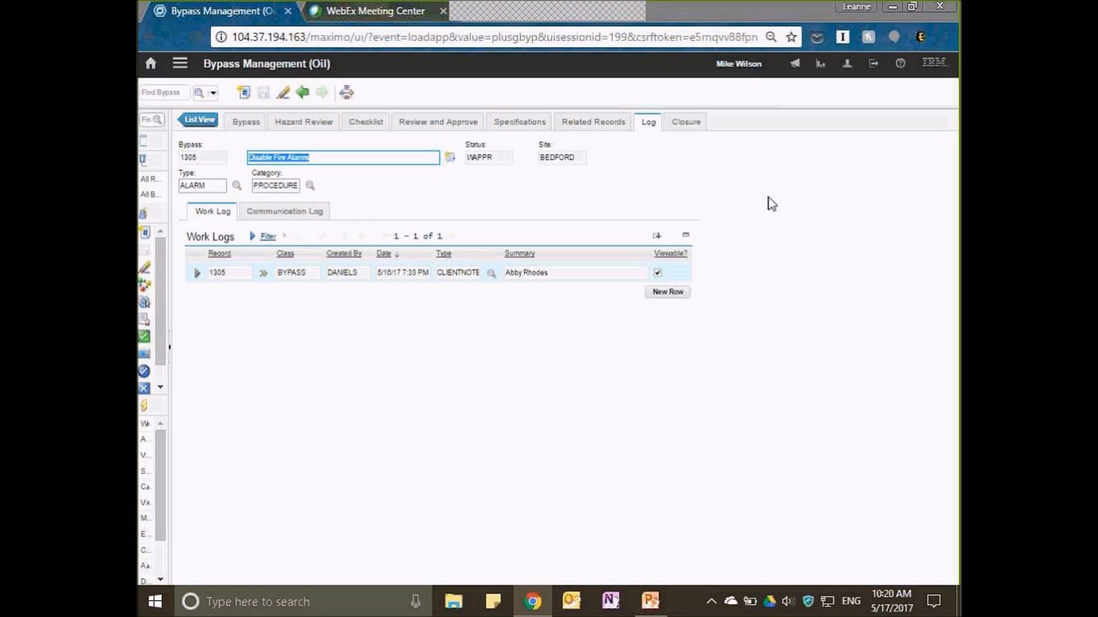
pyautogui.click(702, 120)
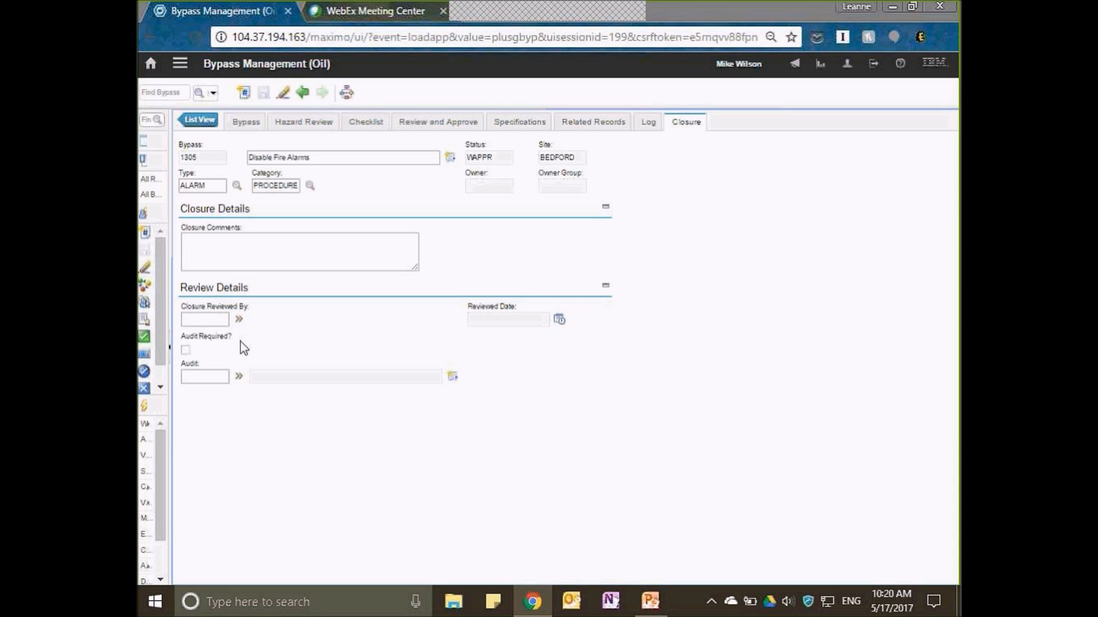
# Recheck the main bypass details and dates, the hazard review with its review items, and the checklist before approval.
pyautogui.click(254, 130)
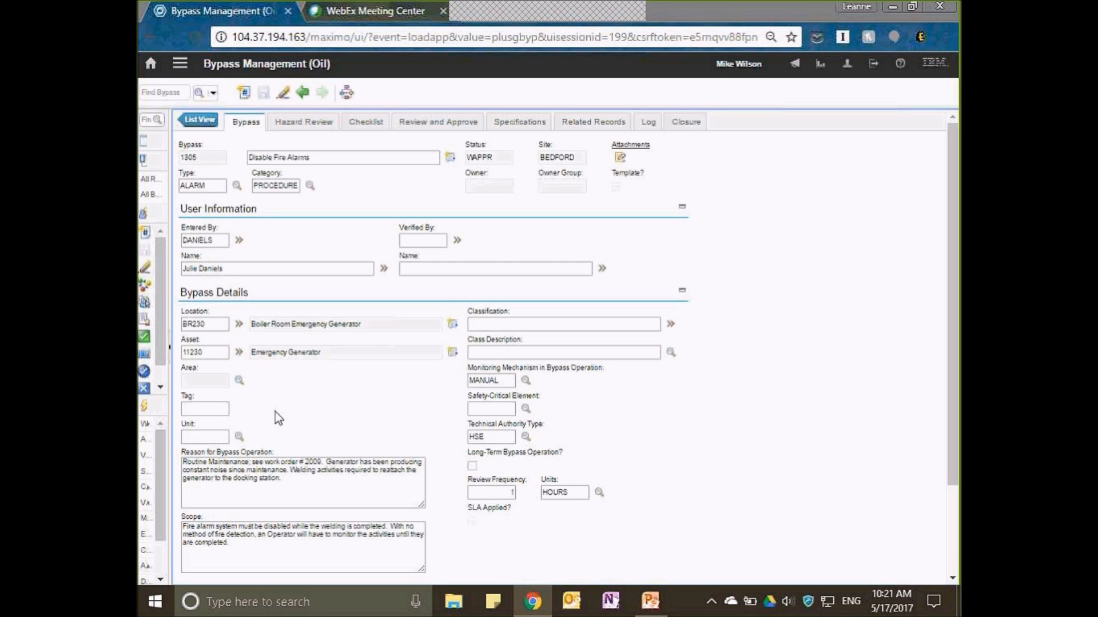
pyautogui.scroll(-2, 290, 413)
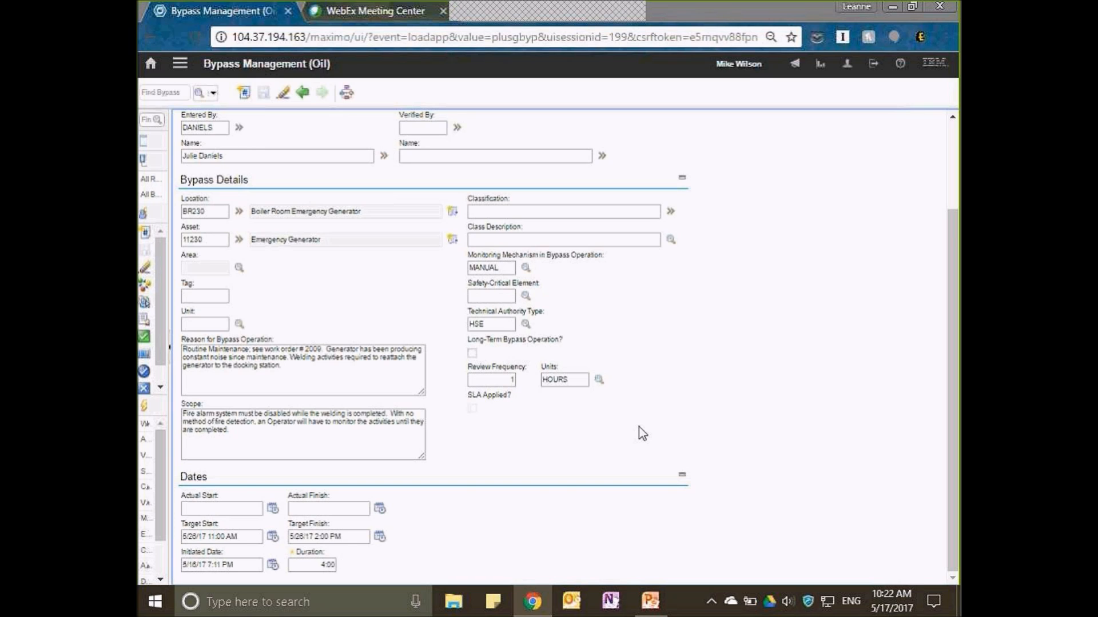
pyautogui.scroll(3, 639, 427)
pyautogui.click(290, 127)
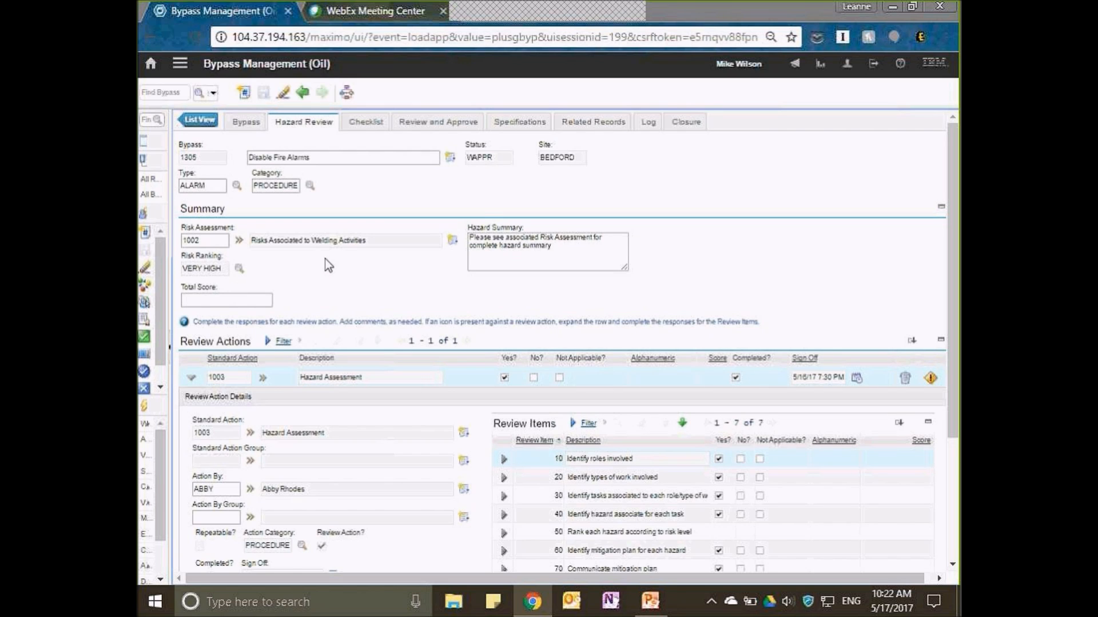
pyautogui.scroll(-3, 324, 259)
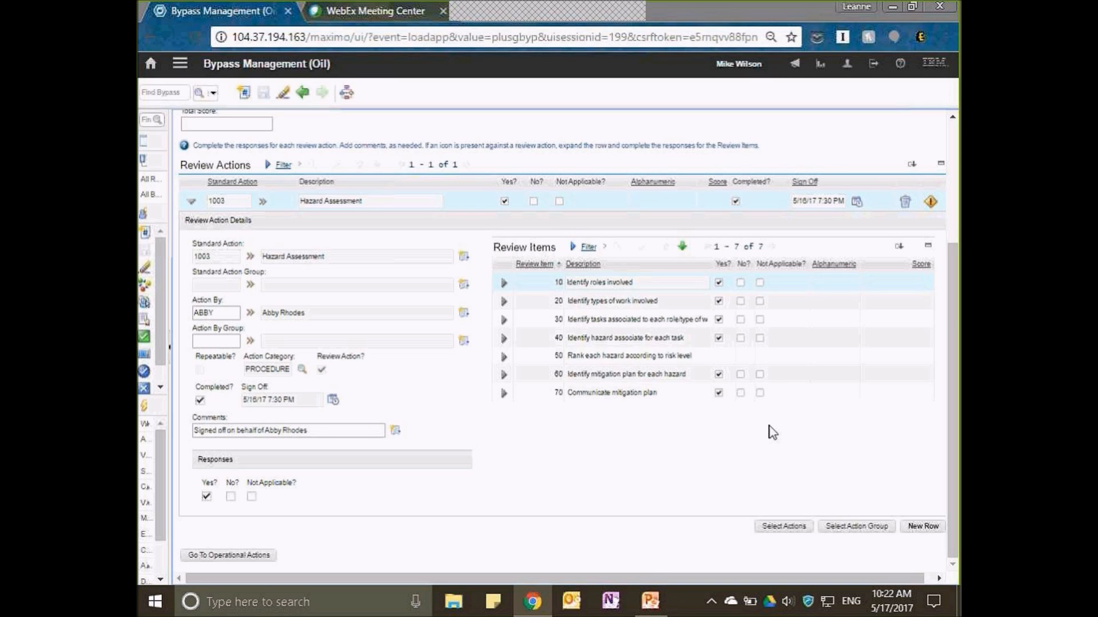
pyautogui.scroll(3, 770, 427)
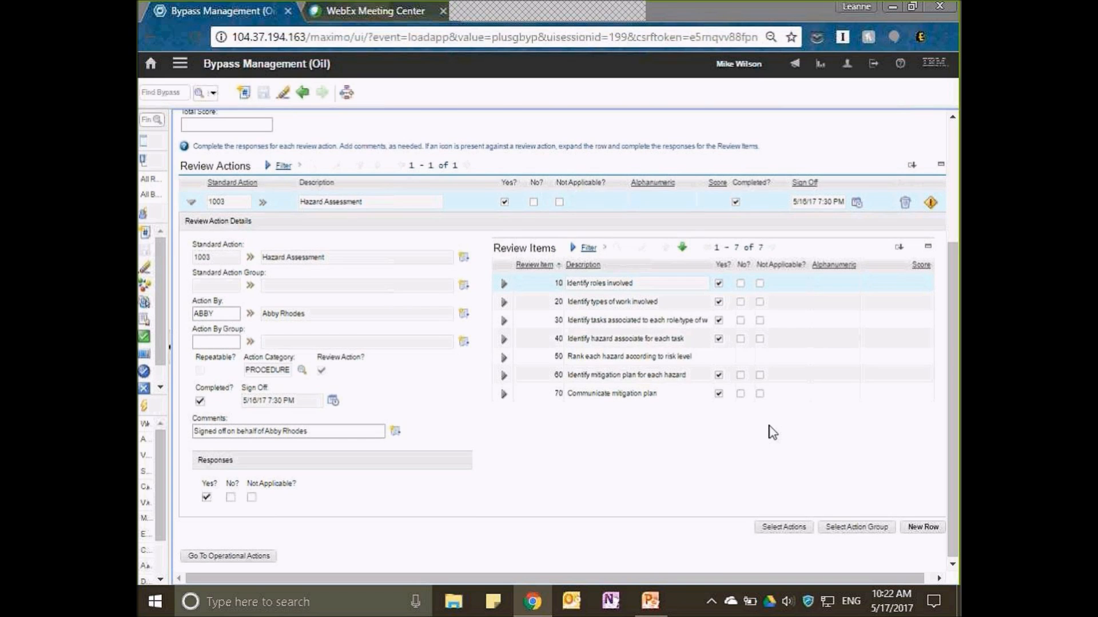
pyautogui.click(372, 122)
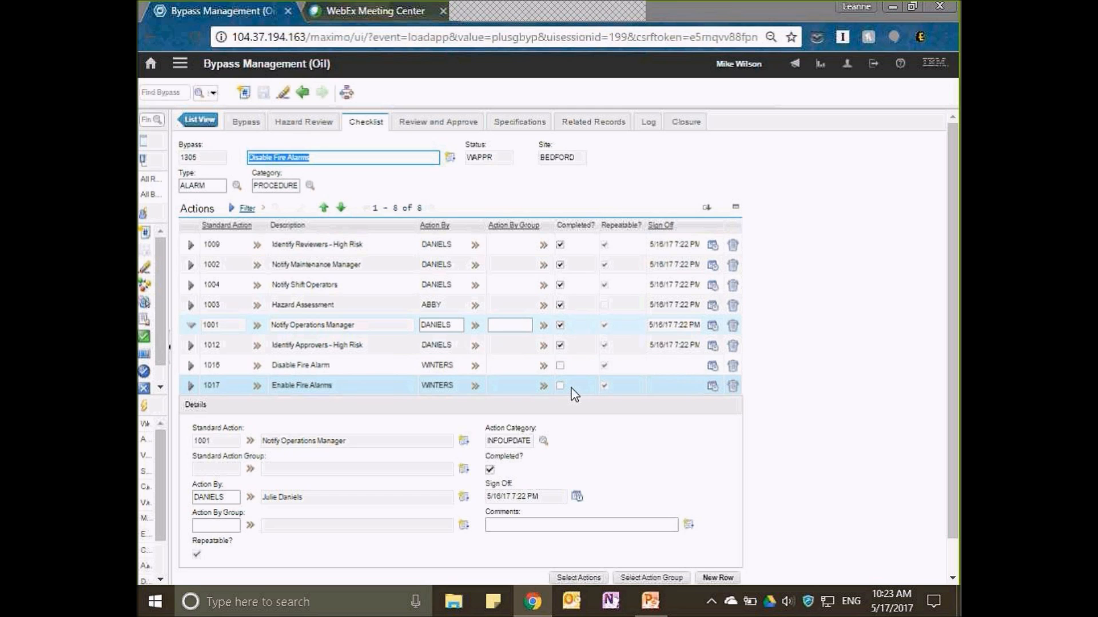
# Mark the remaining unapproved approver's entry on the Disable Fire Alarms bypass as approved.
pyautogui.click(416, 124)
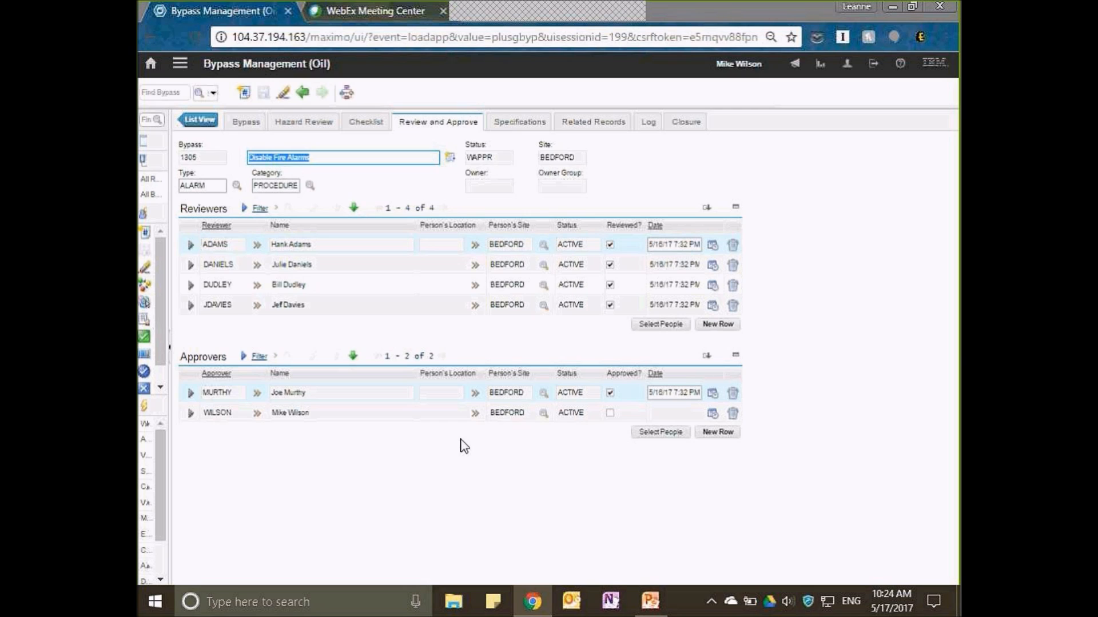
pyautogui.click(191, 412)
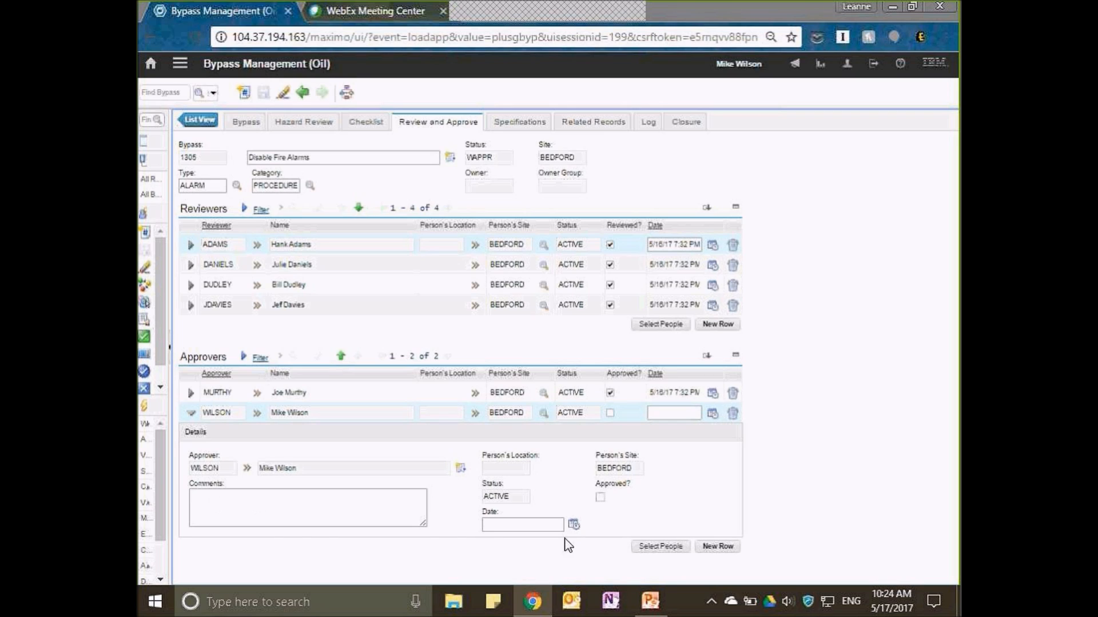
pyautogui.click(600, 498)
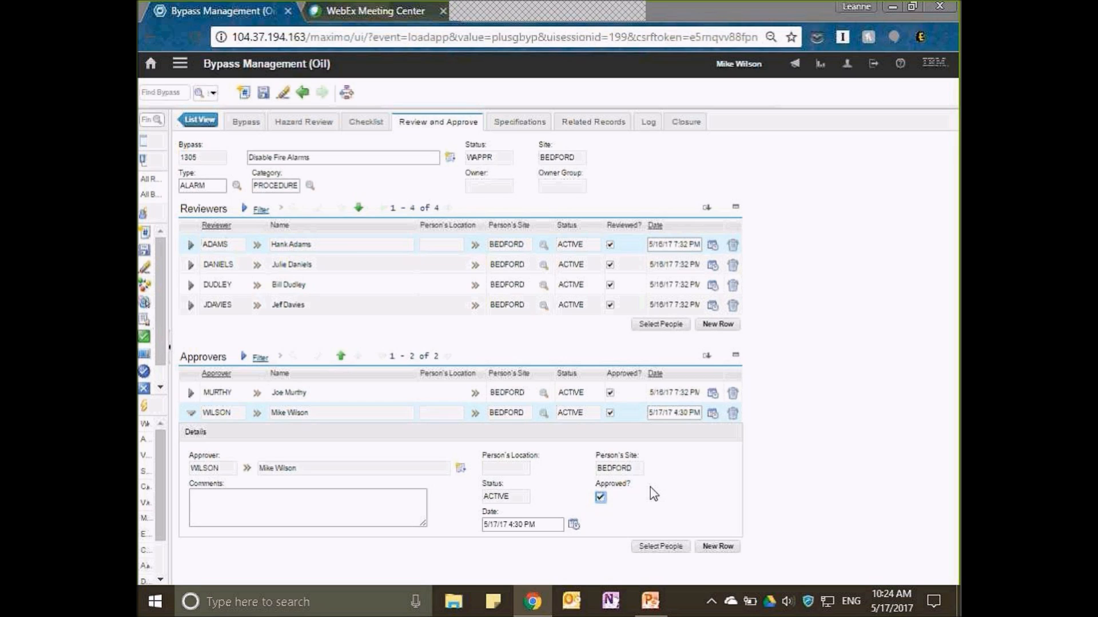
# Widen the navigation pane and change the bypass status to Approved.
pyautogui.moveTo(170, 303); pyautogui.dragTo(264, 307)
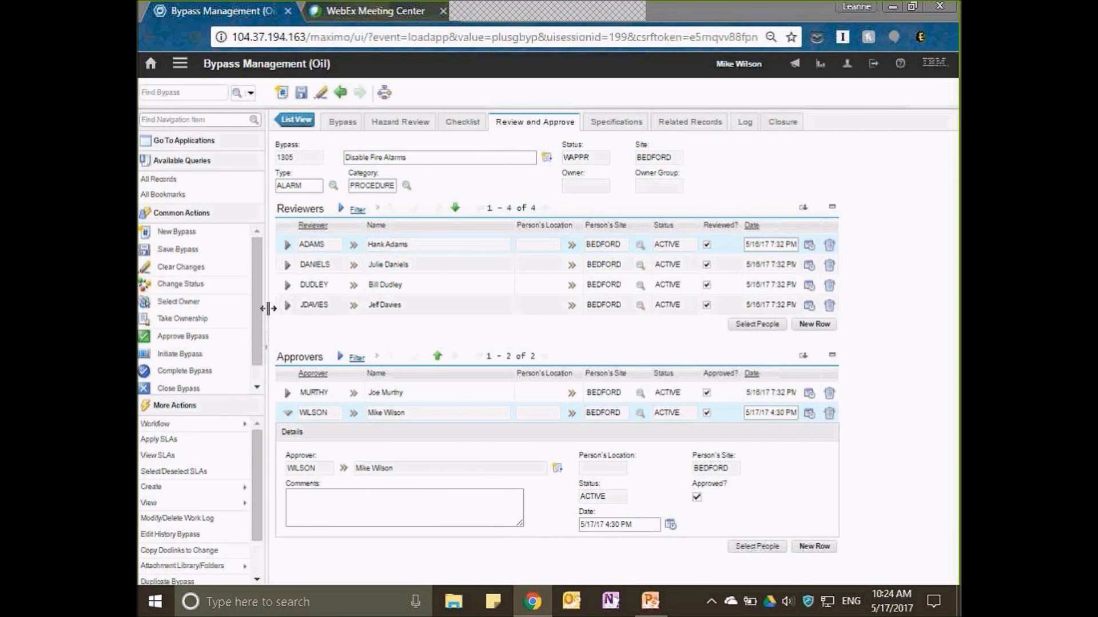
pyautogui.click(198, 286)
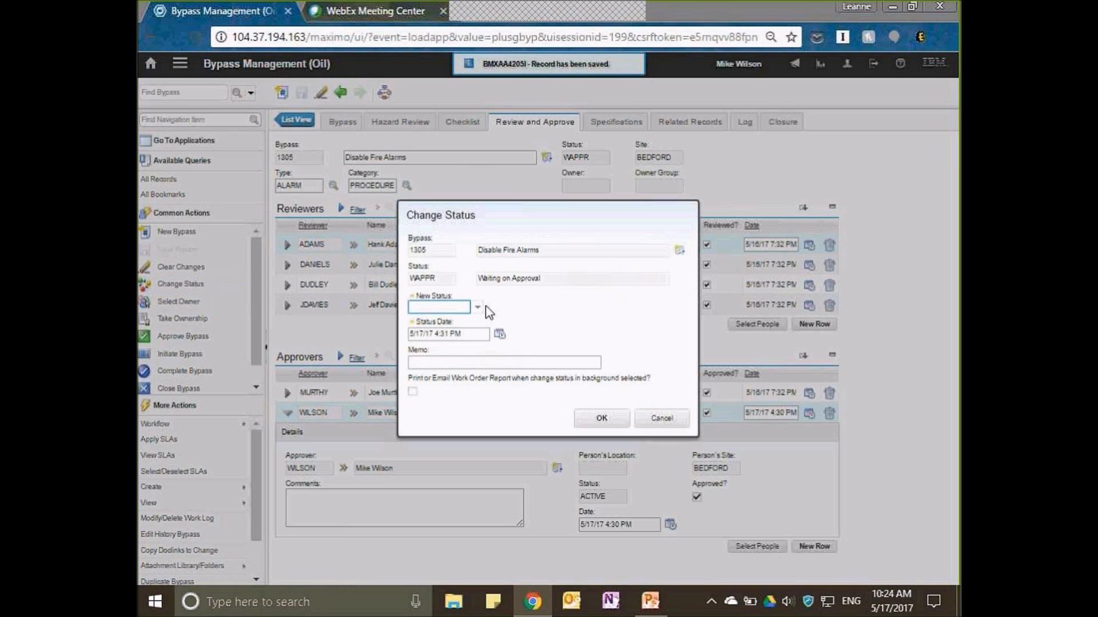
pyautogui.click(478, 307)
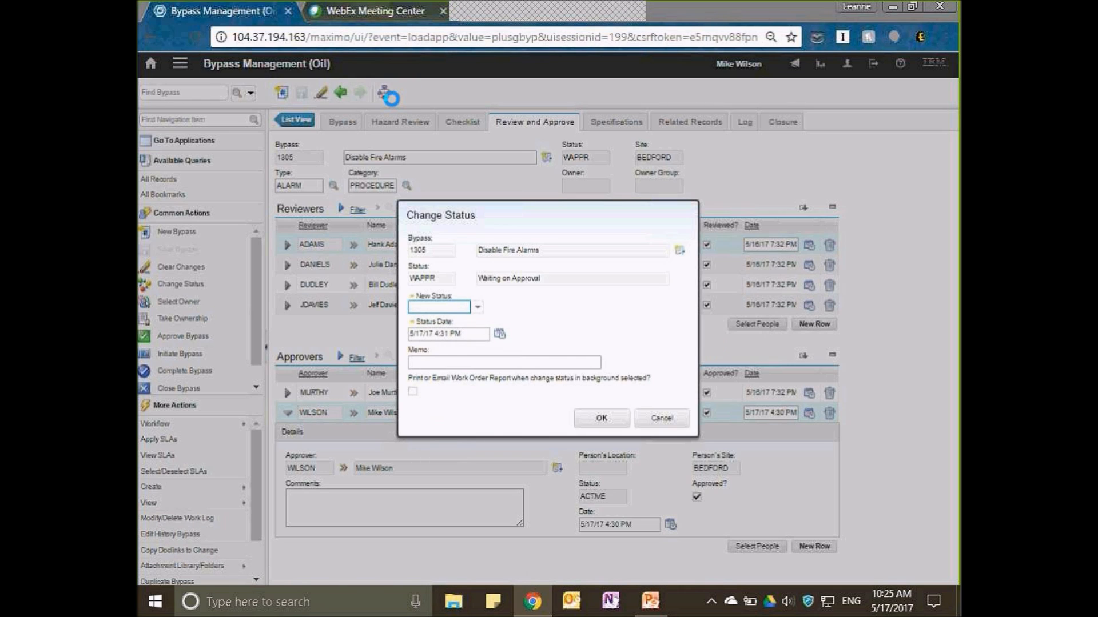
pyautogui.click(478, 309)
pyautogui.click(455, 330)
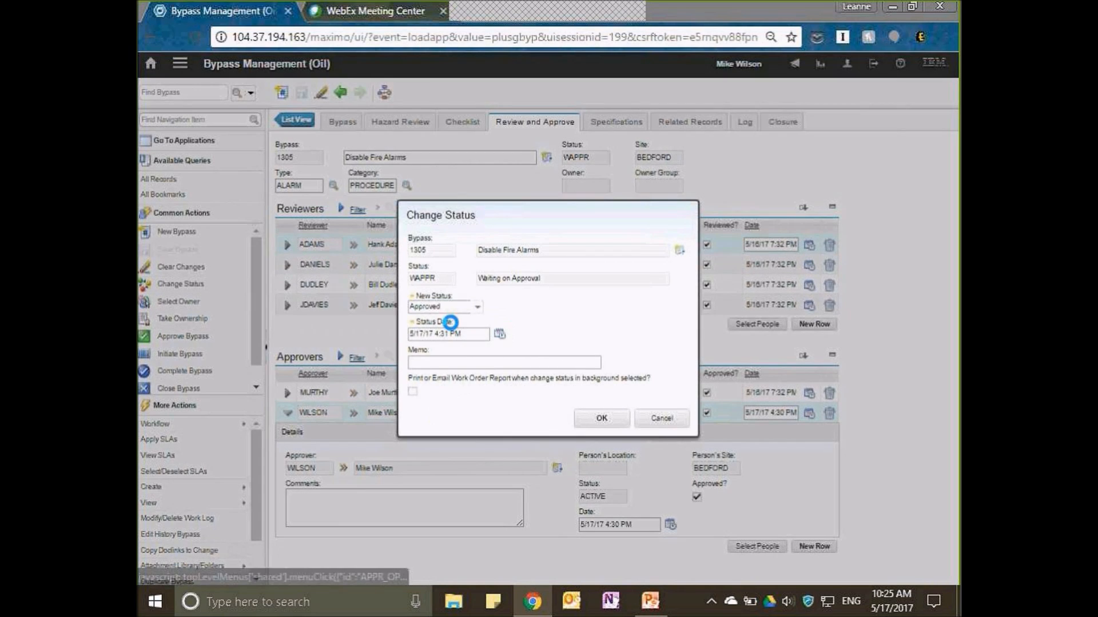
pyautogui.click(603, 418)
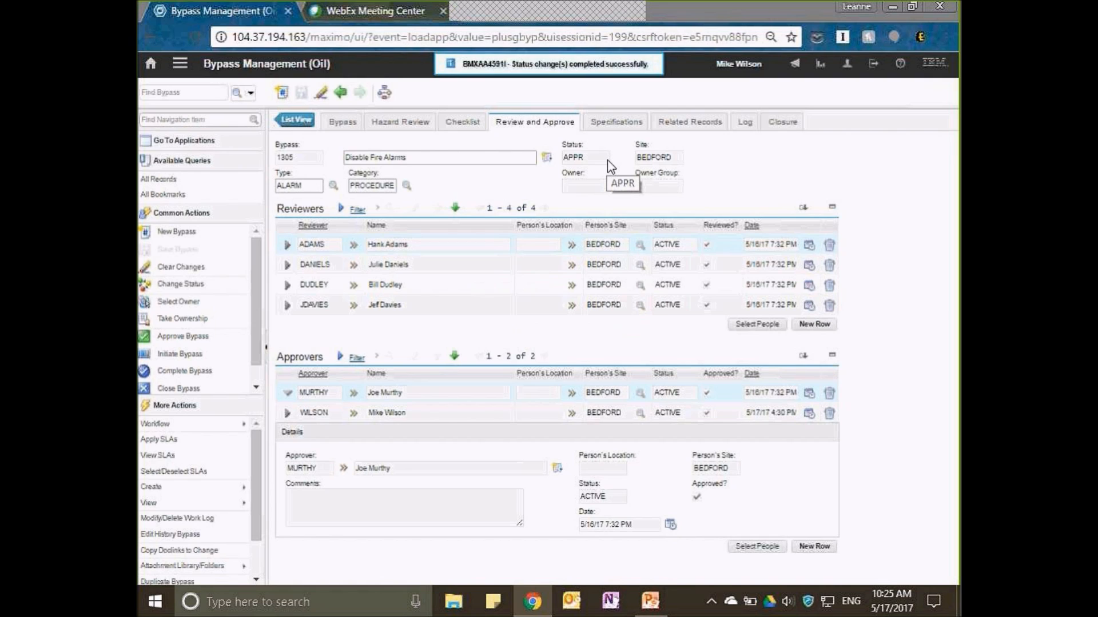
# Sign out and sign back in to Maximo with the bypass originator's user name and password.
pyautogui.click(873, 64)
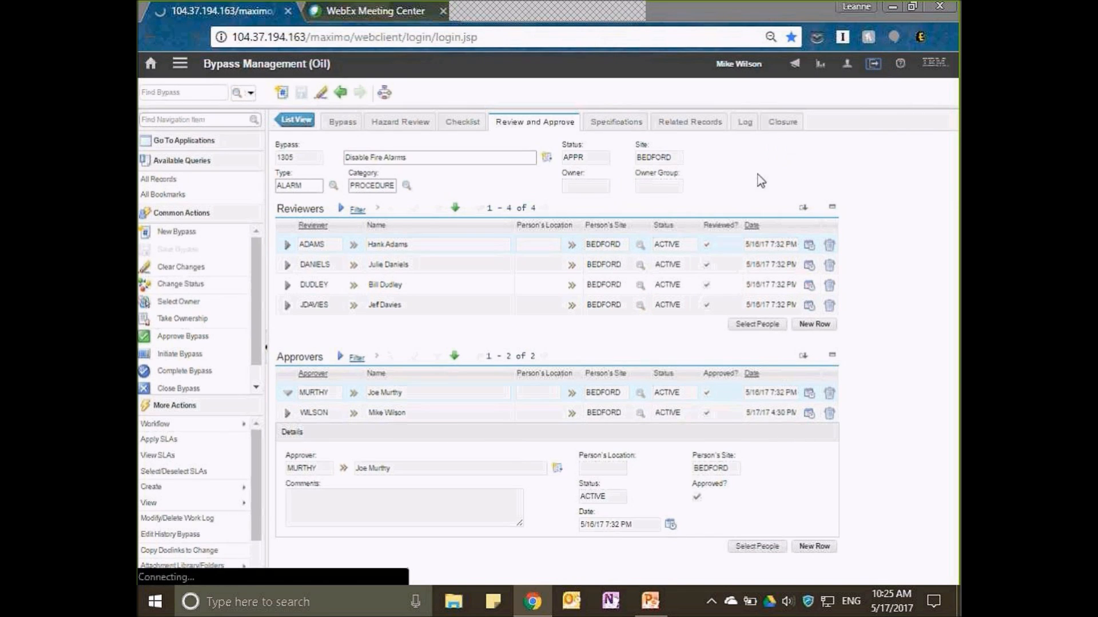
pyautogui.write('daniels')
pyautogui.press('Tab')
pyautogui.write('daniels')
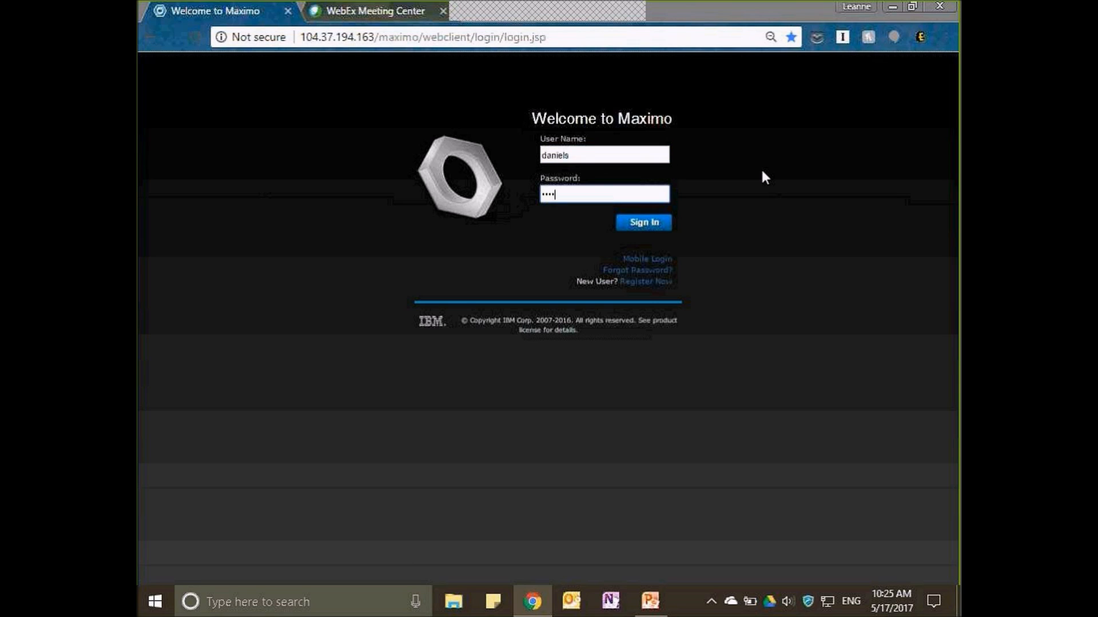
pyautogui.press('Return')
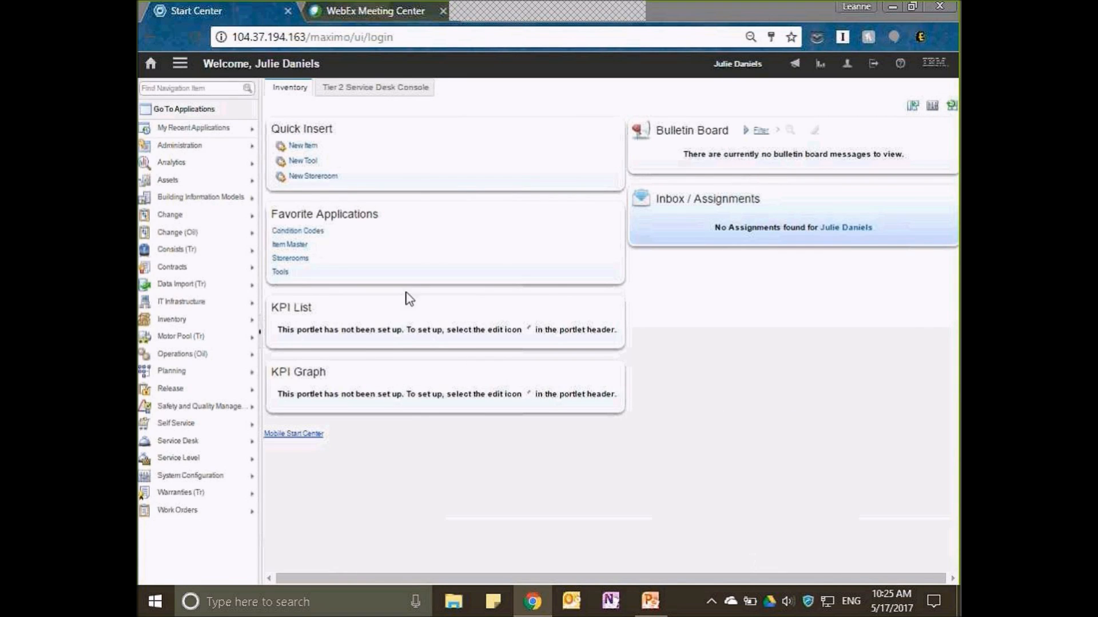
# Open Bypass Management (Oil), list the Bedford bypasses and open the Disable Fire Alarms record.
pyautogui.moveTo(205, 362)
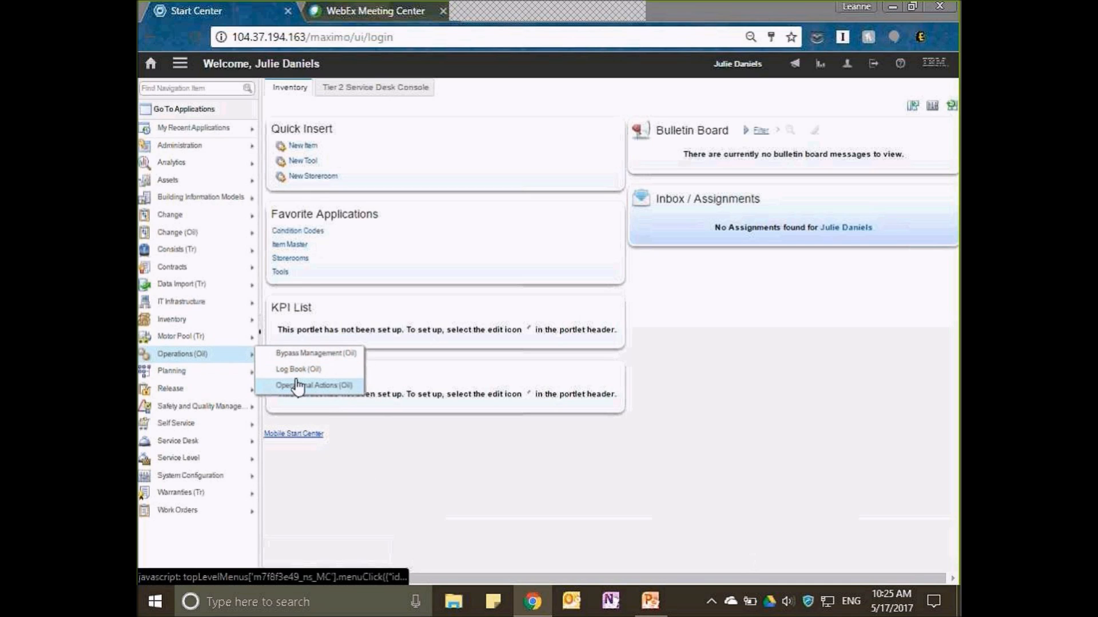
pyautogui.click(301, 354)
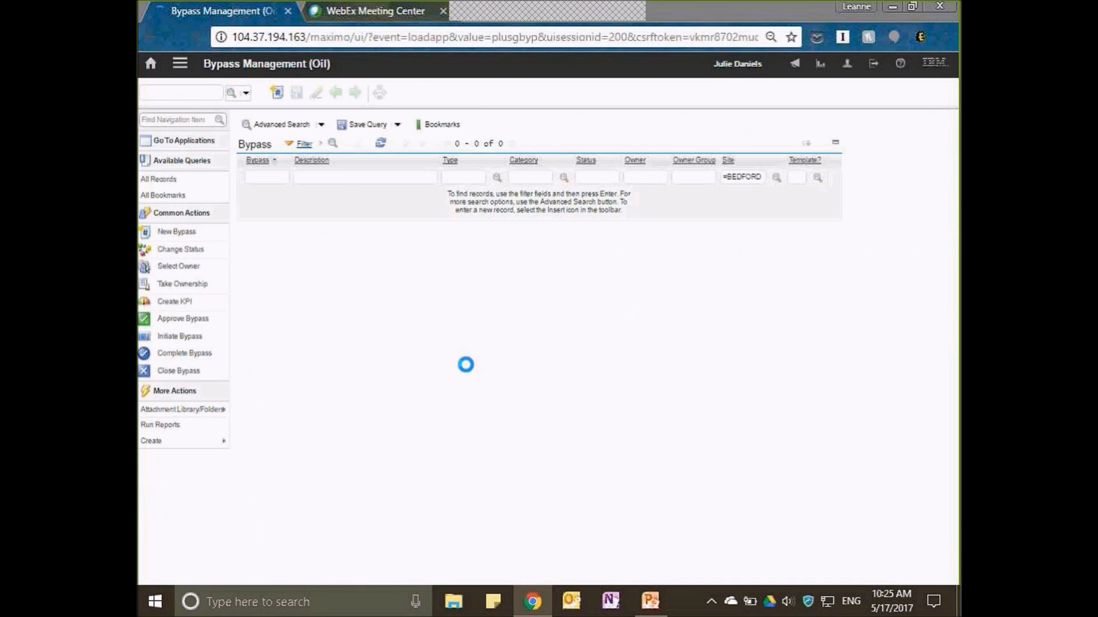
pyautogui.press('Return')
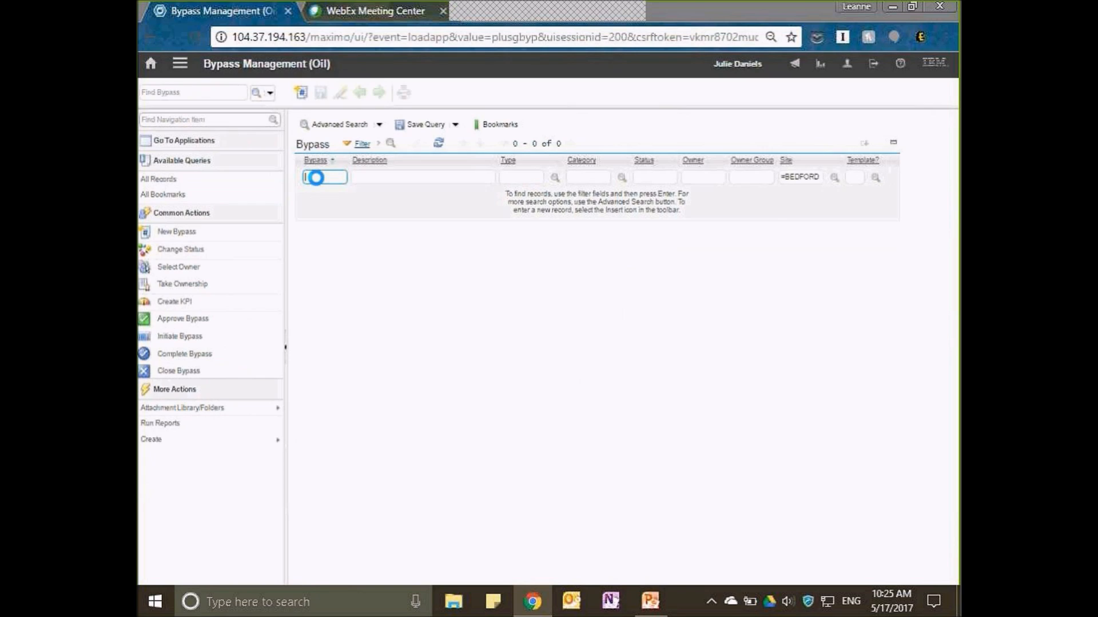
pyautogui.click(310, 233)
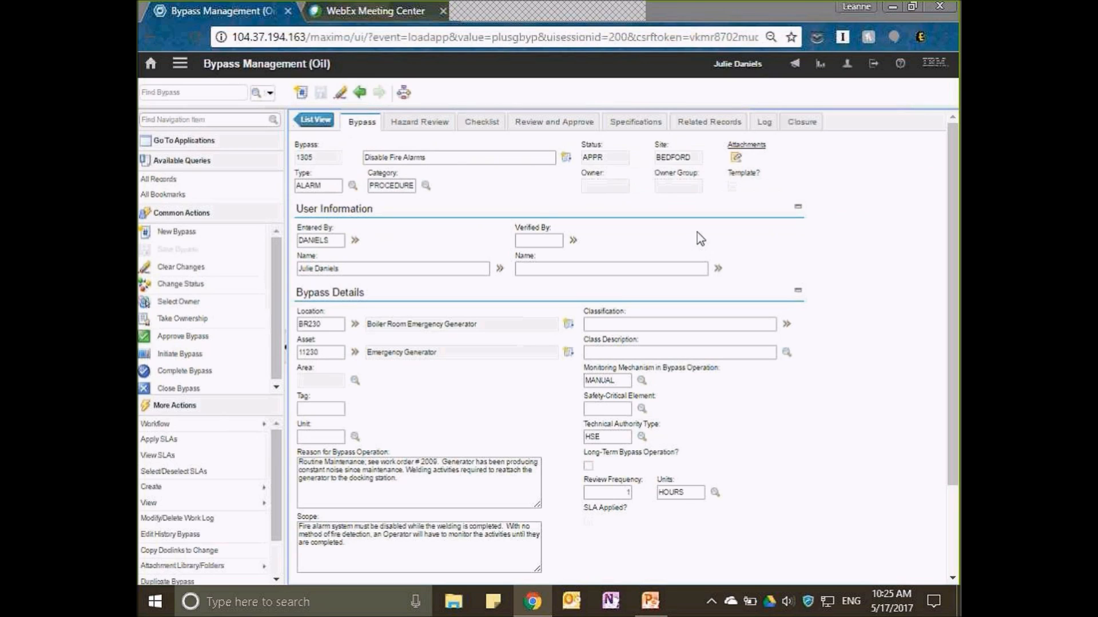
# Examine the Disable Fire Alarm action in the bypass checklist and try to mark it as completed.
pyautogui.click(483, 124)
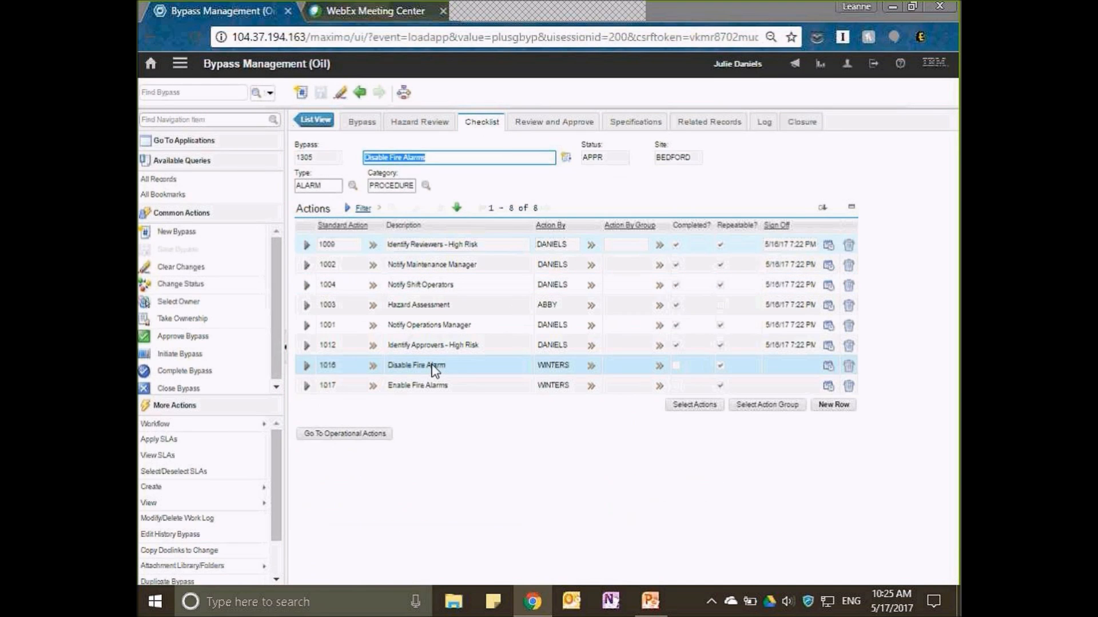
pyautogui.click(308, 366)
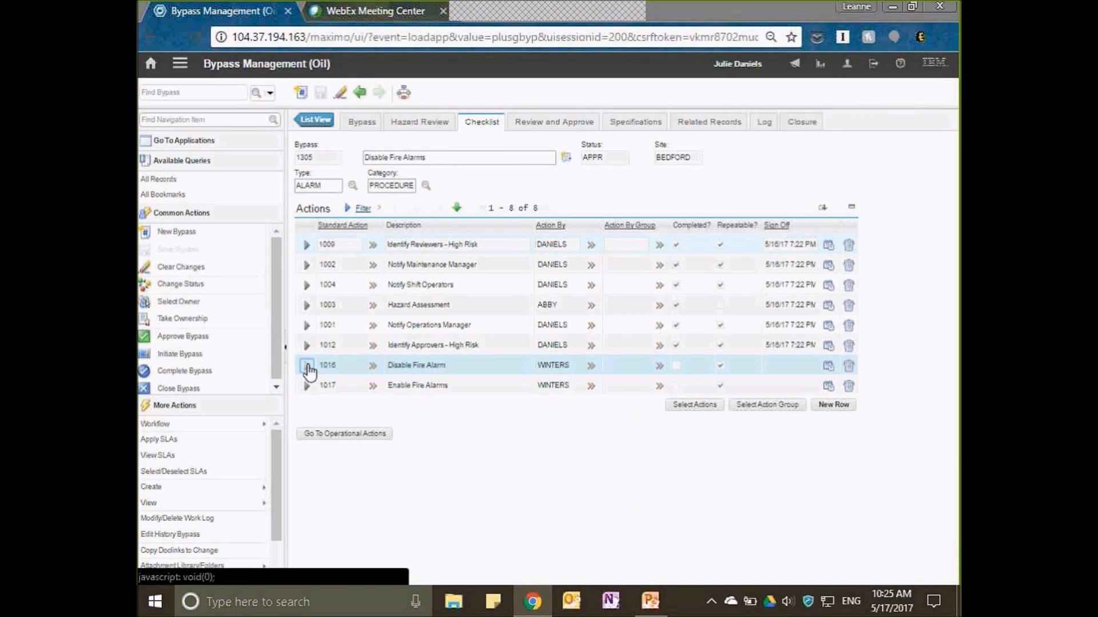
pyautogui.scroll(-1, 821, 434)
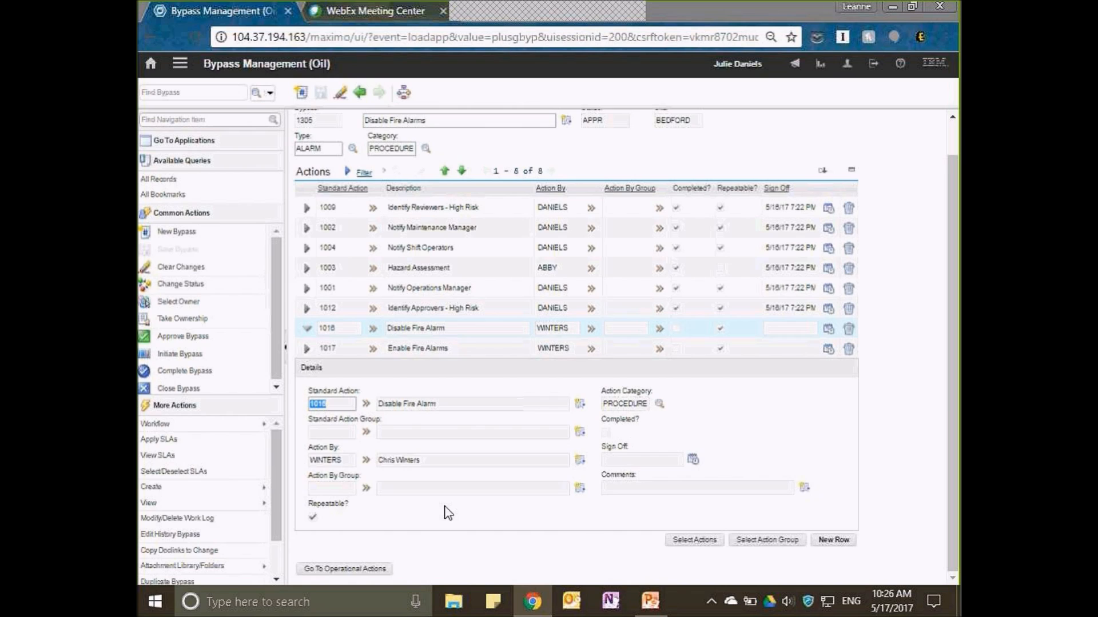
pyautogui.click(675, 329)
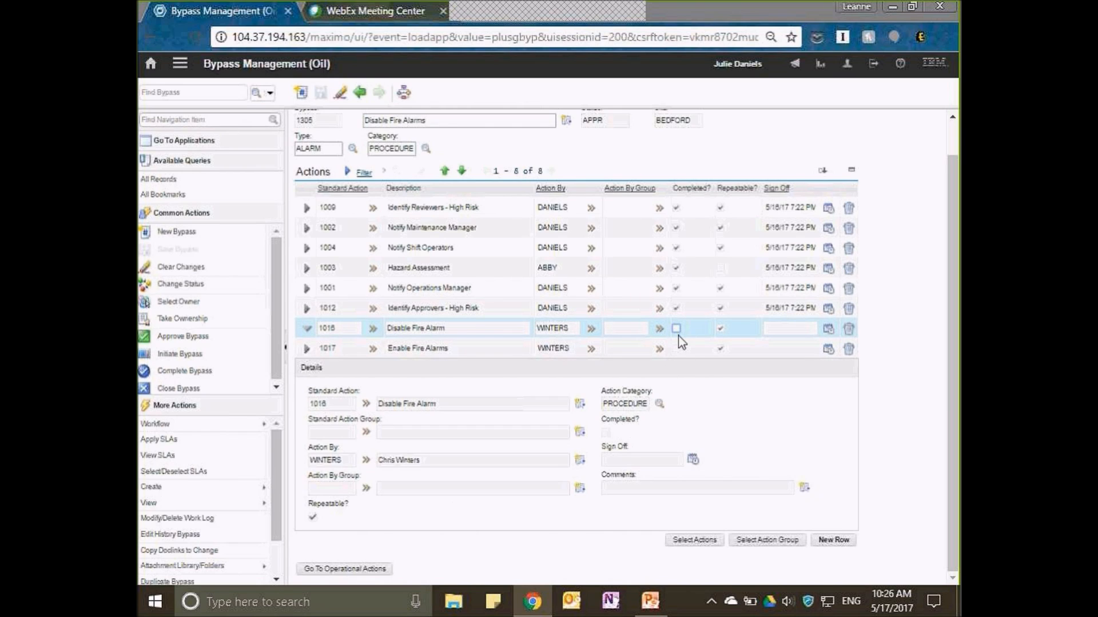
pyautogui.click(678, 329)
pyautogui.click(306, 329)
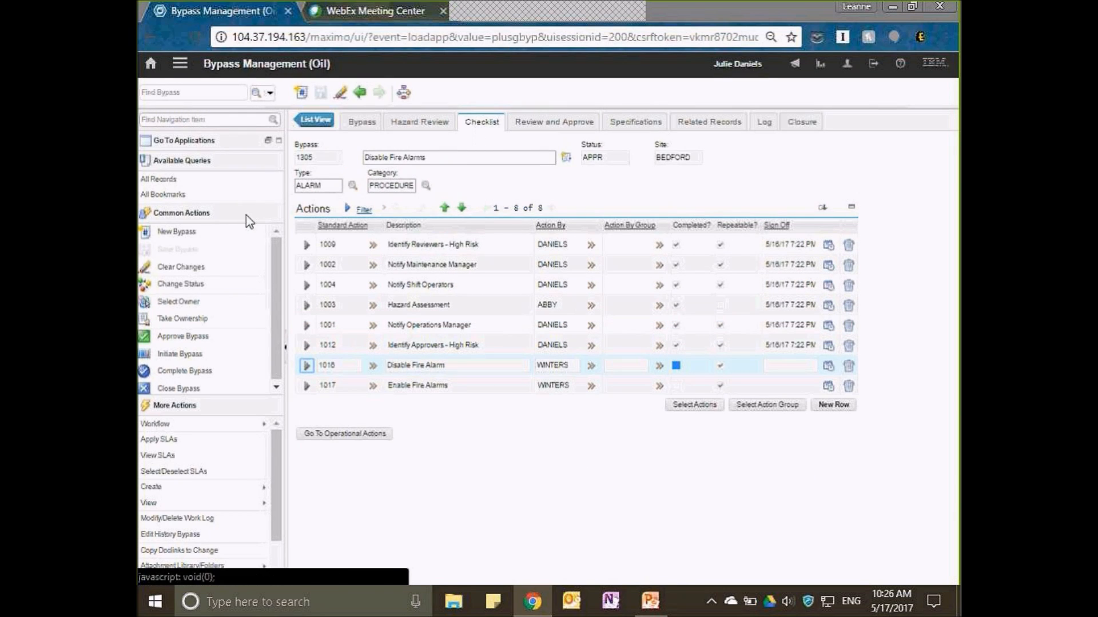
# Change the bypass status to In Progress, and recheck the main bypass details and the checklist.
pyautogui.click(174, 286)
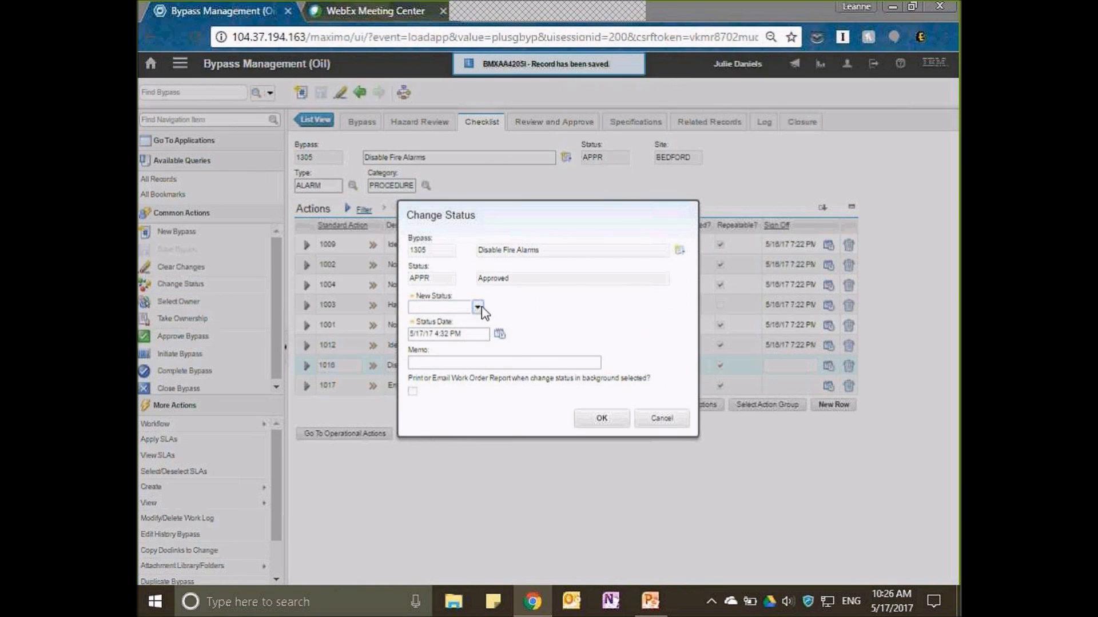
pyautogui.click(481, 308)
pyautogui.click(458, 377)
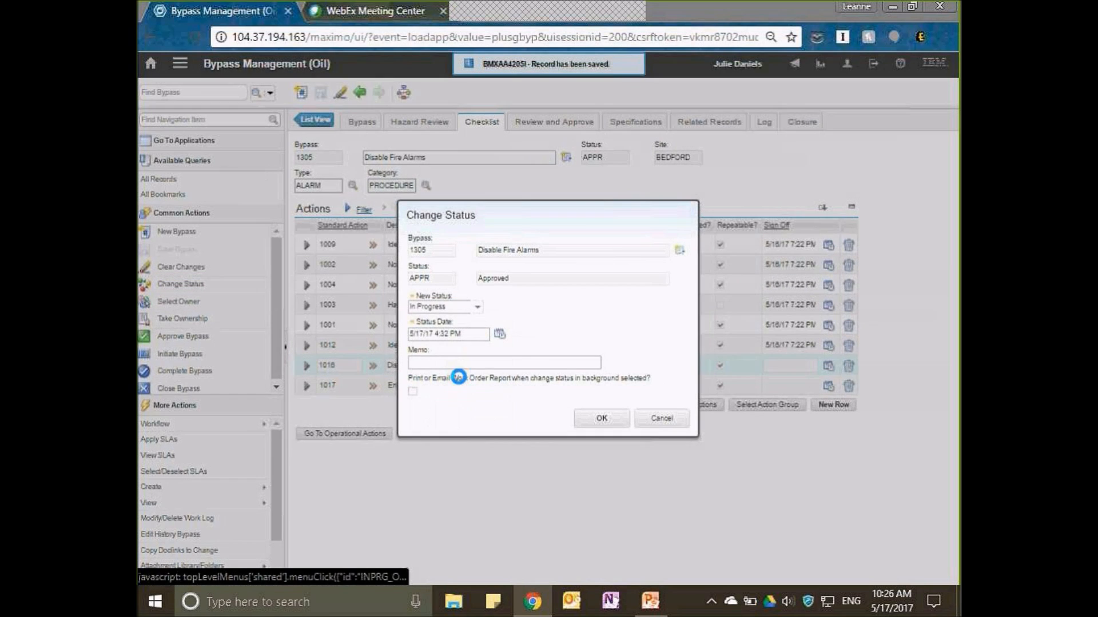
pyautogui.click(602, 418)
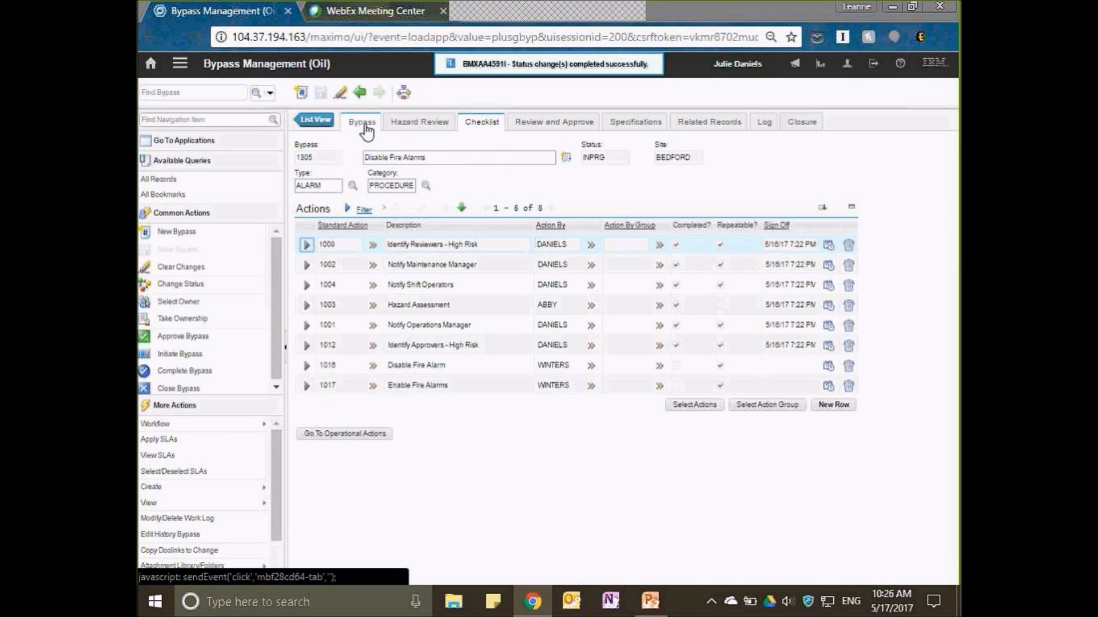
pyautogui.click(366, 126)
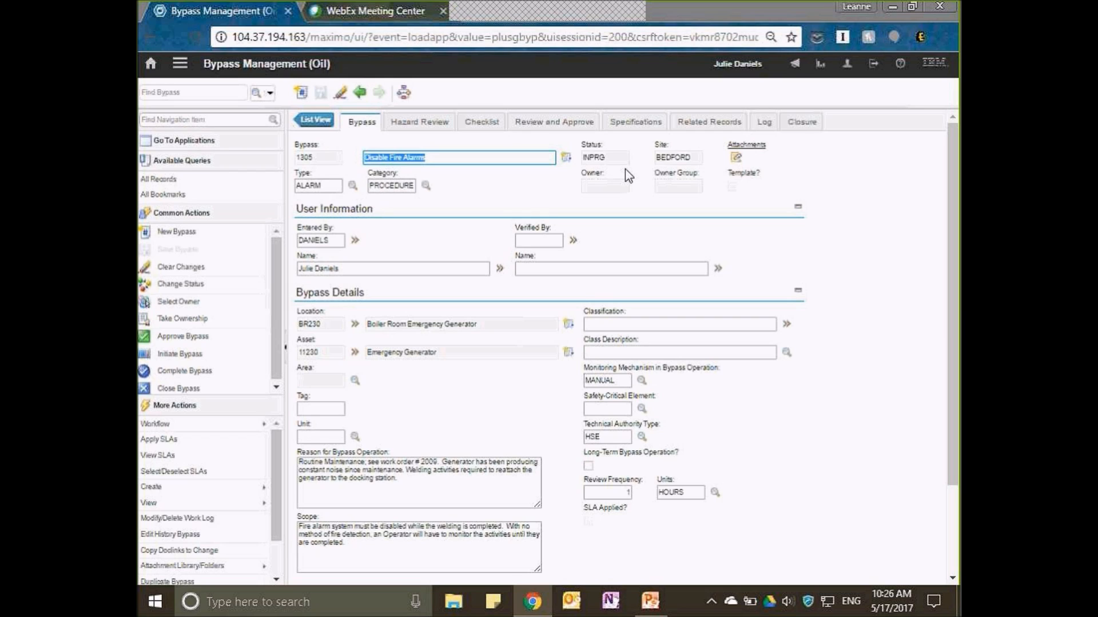
pyautogui.click(482, 122)
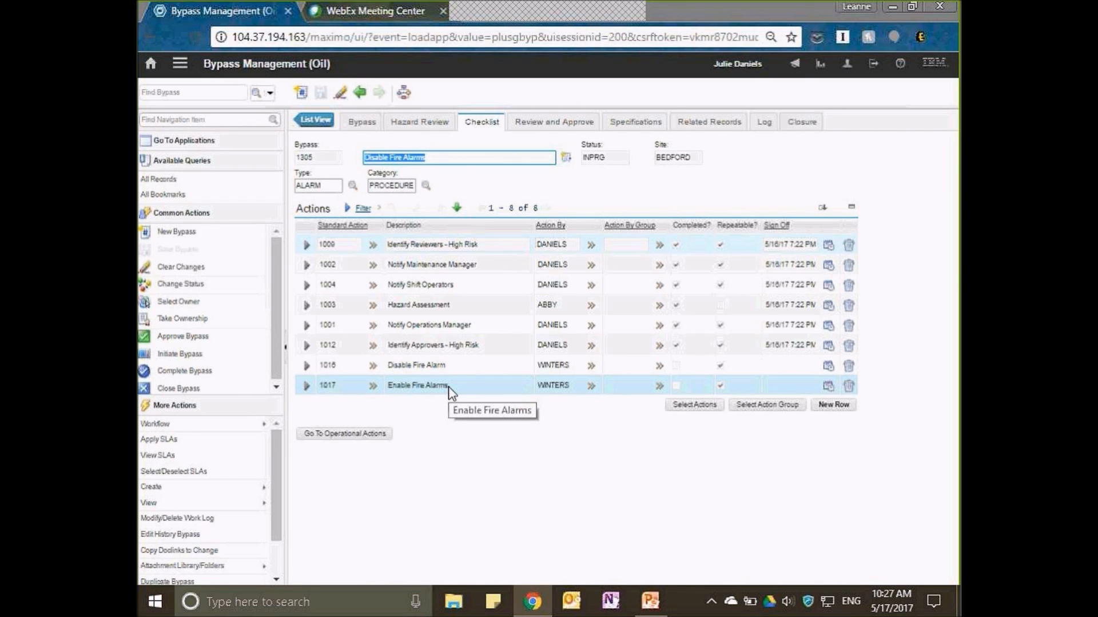
# Start a new file attachment on the bypass and choose the Word document Enable Fire Alarm - Testing 20170517.
pyautogui.click(360, 127)
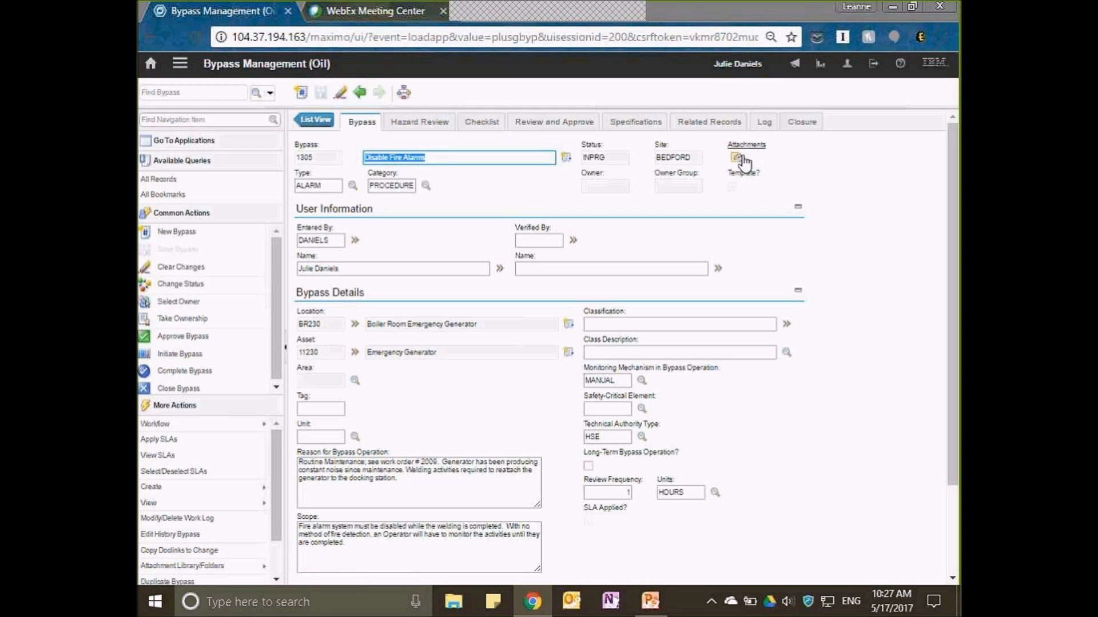
pyautogui.click(741, 162)
pyautogui.moveTo(789, 179)
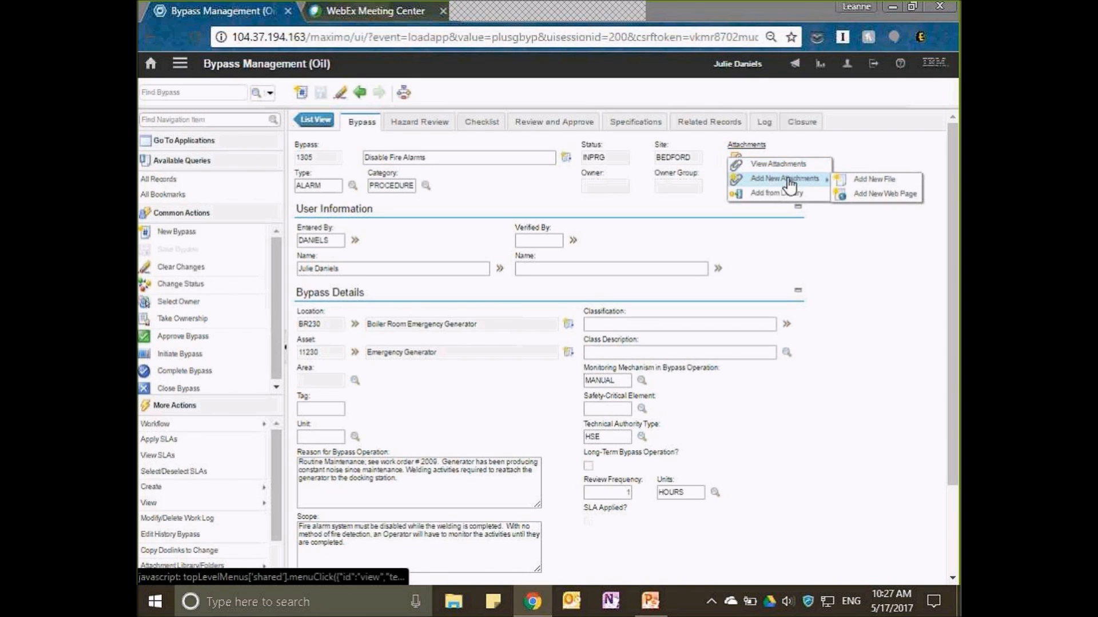
pyautogui.click(869, 181)
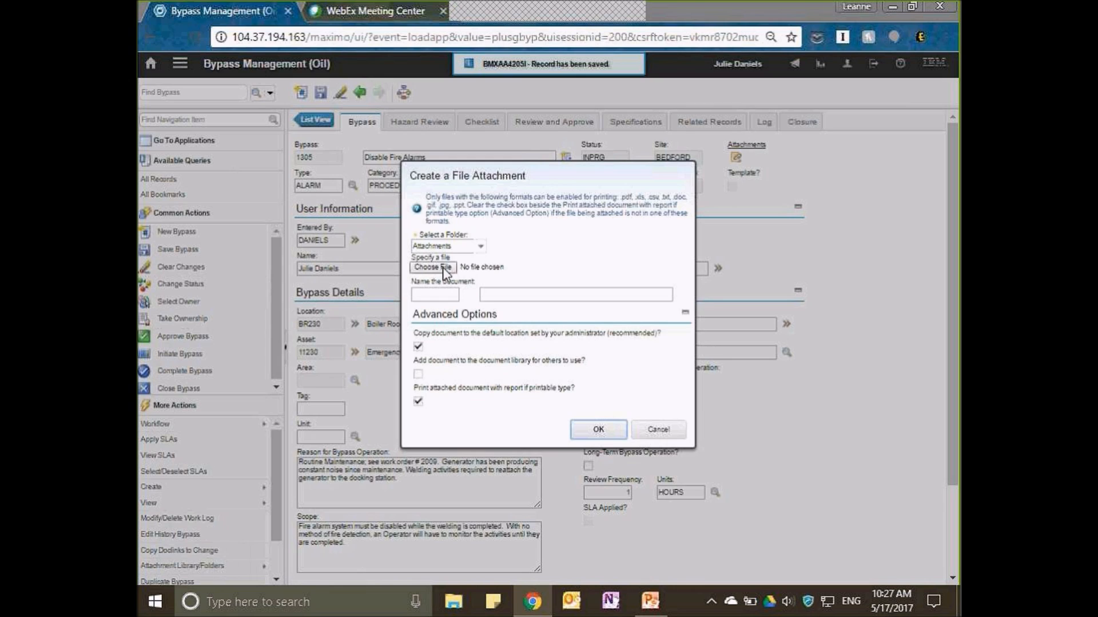
pyautogui.click(443, 267)
pyautogui.click(389, 314)
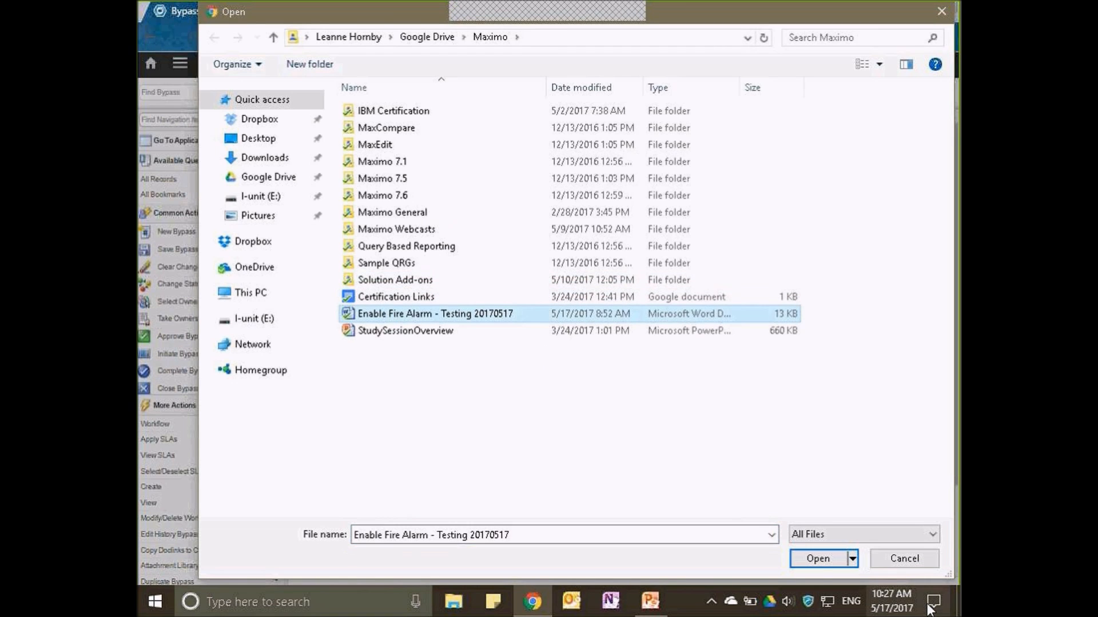
pyautogui.click(816, 559)
# Name the attachment MAY 17 with the description "Fire Alarm testing - May 17, 2017", create it, and check the bypass's attachments.
pyautogui.click(433, 294)
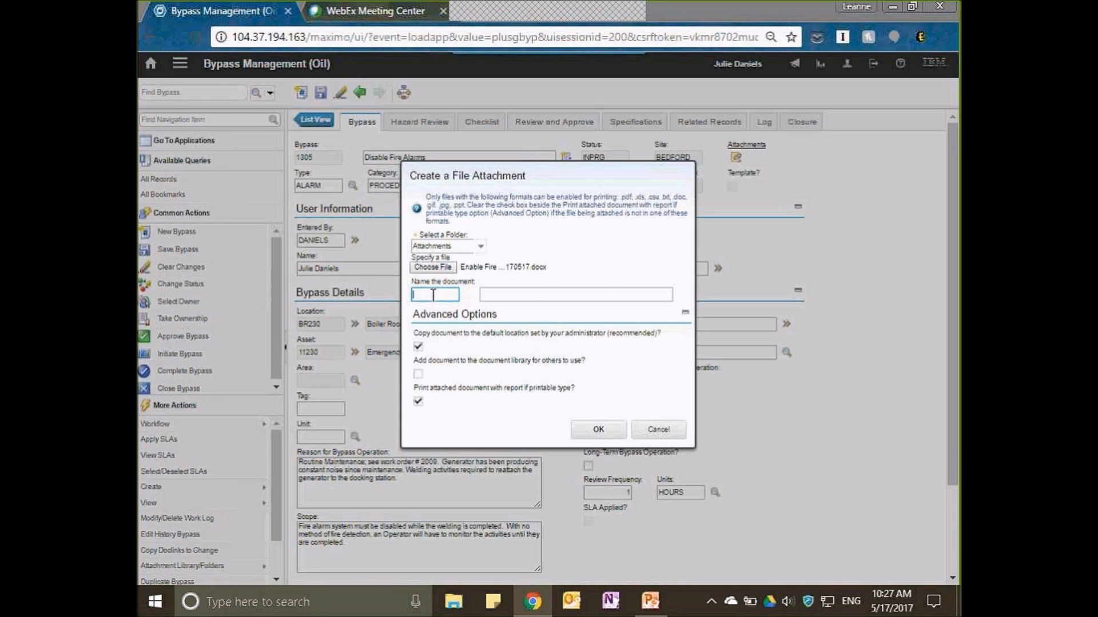
pyautogui.write('May 17')
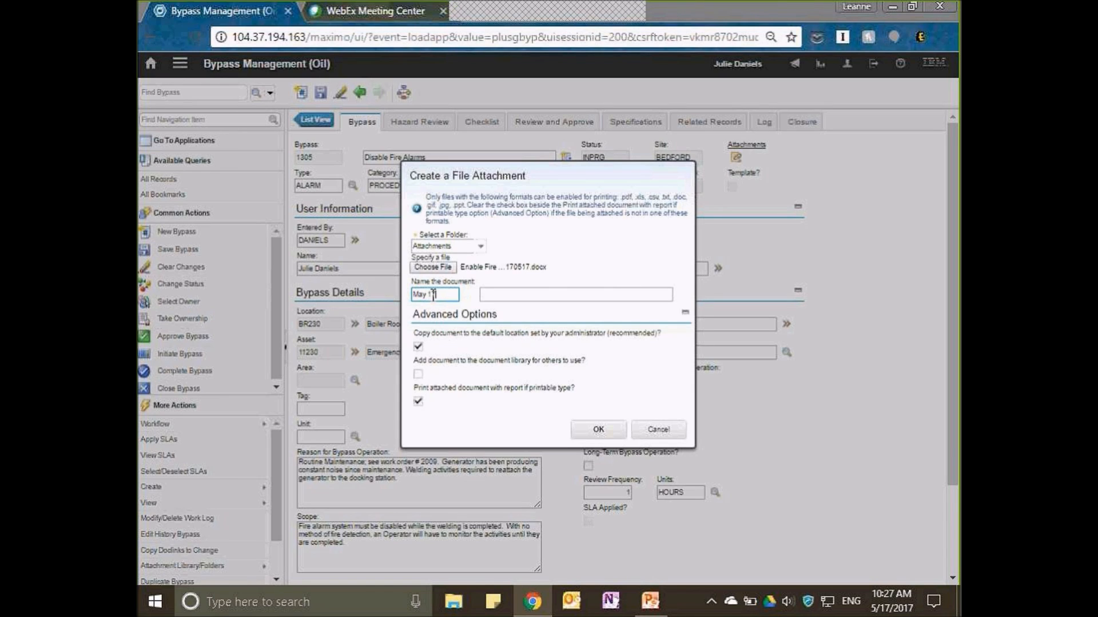
pyautogui.press('Tab')
pyautogui.write('Fire Alarm')
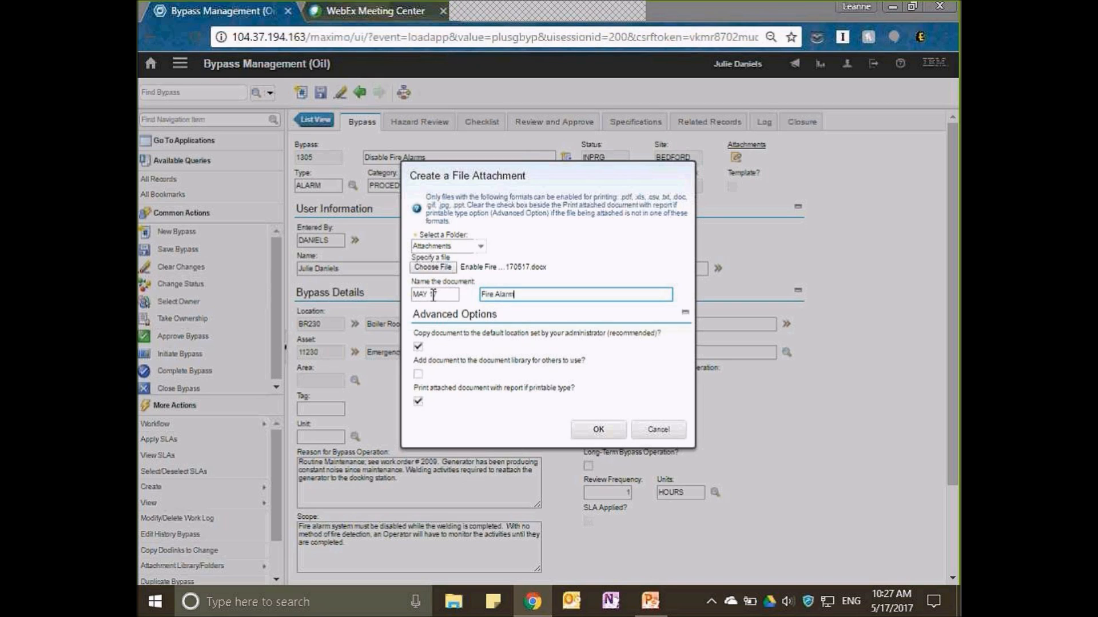
pyautogui.write(' testing - May 17, 2017')
pyautogui.click(626, 425)
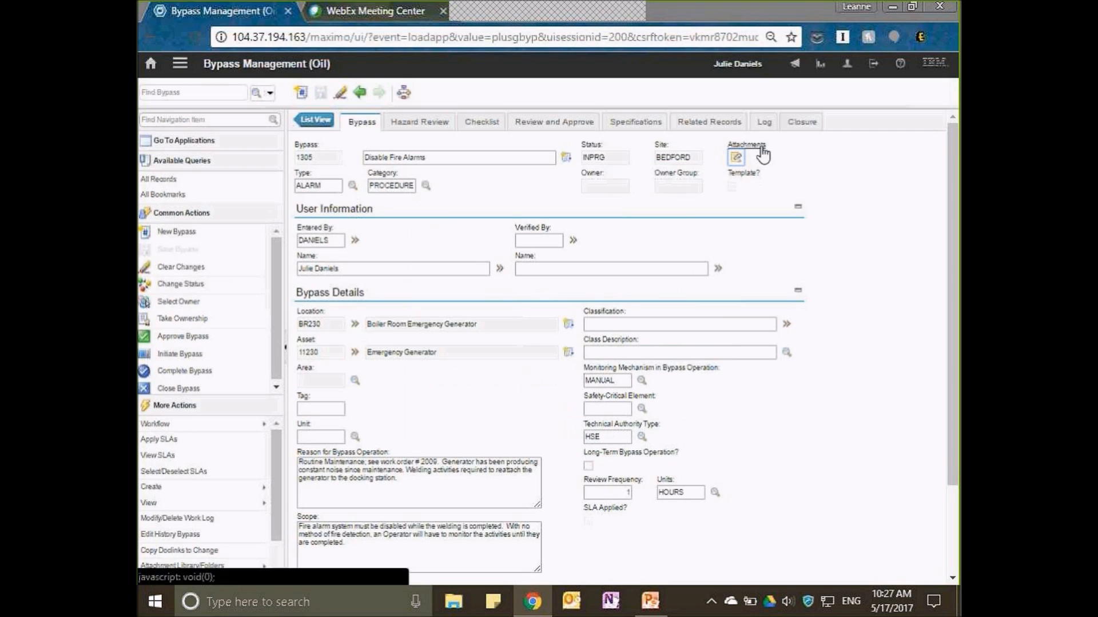
pyautogui.click(761, 150)
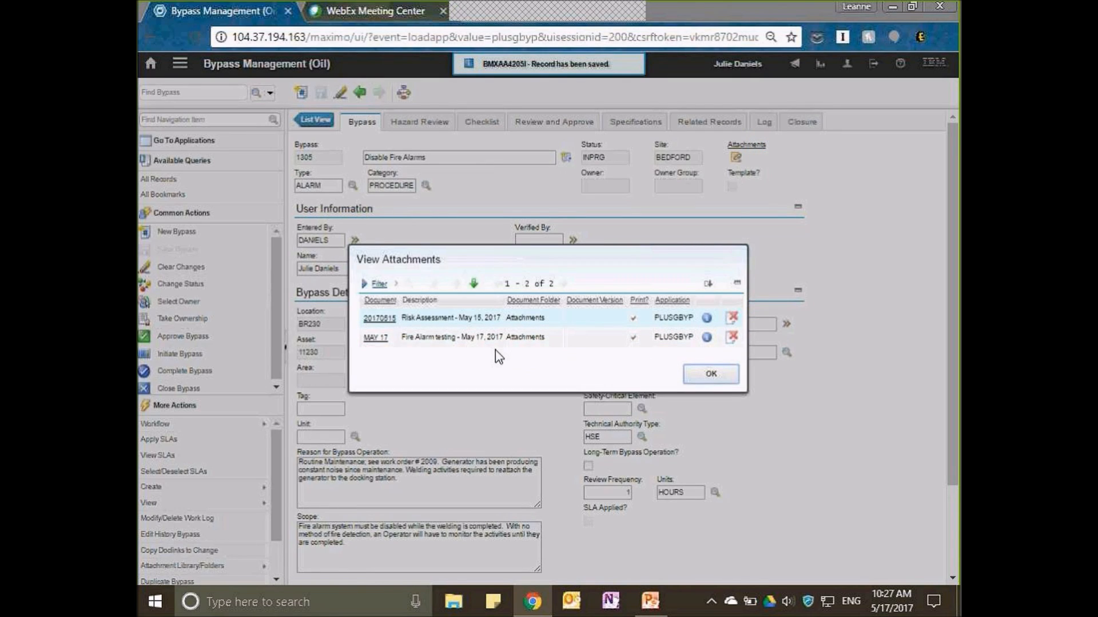
pyautogui.click(711, 373)
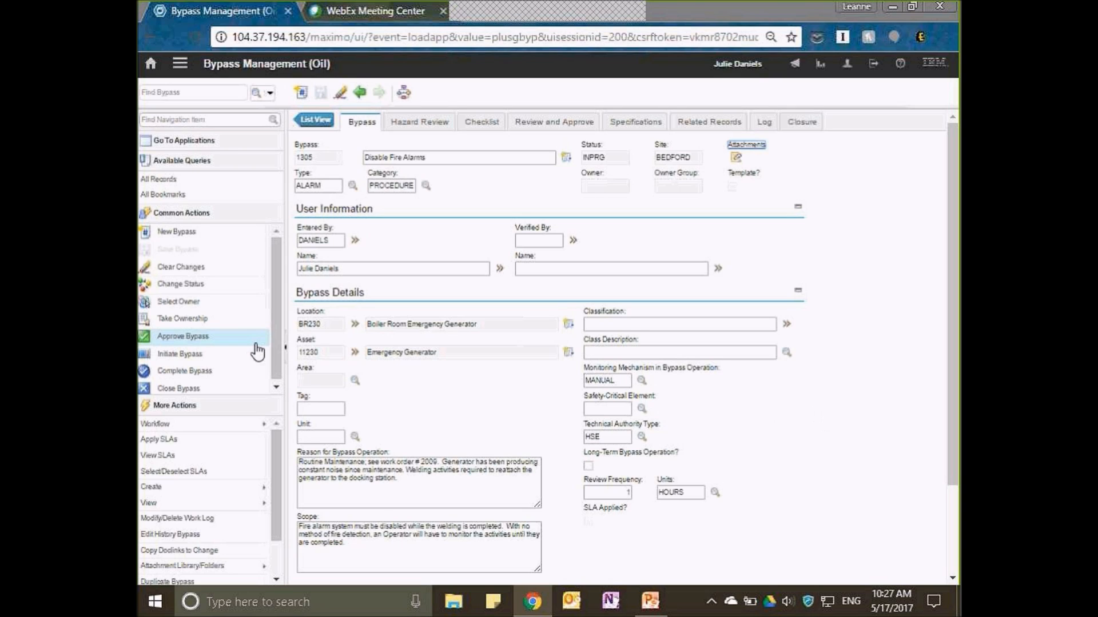
# Change the status of the Disable Fire Alarms bypass to Completed.
pyautogui.click(166, 289)
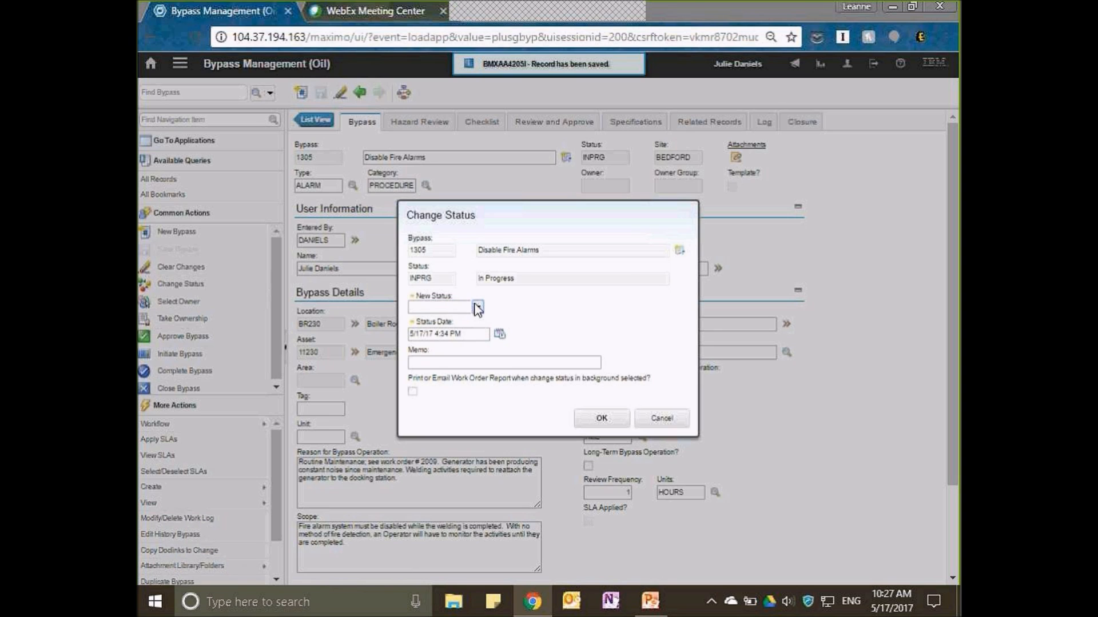
pyautogui.click(477, 308)
pyautogui.click(458, 338)
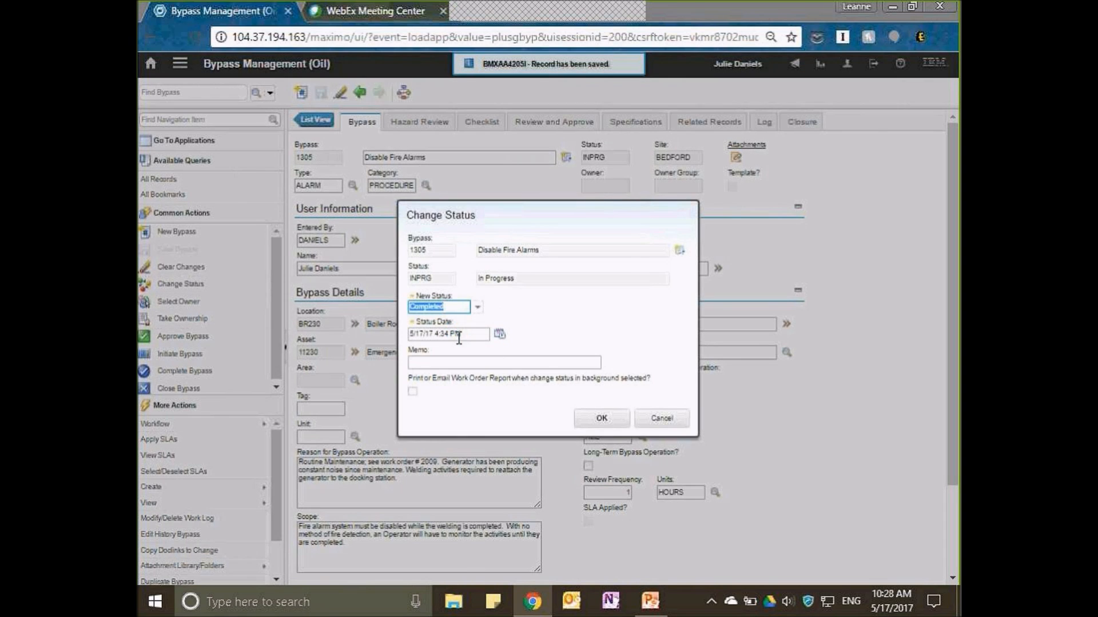
pyautogui.click(608, 421)
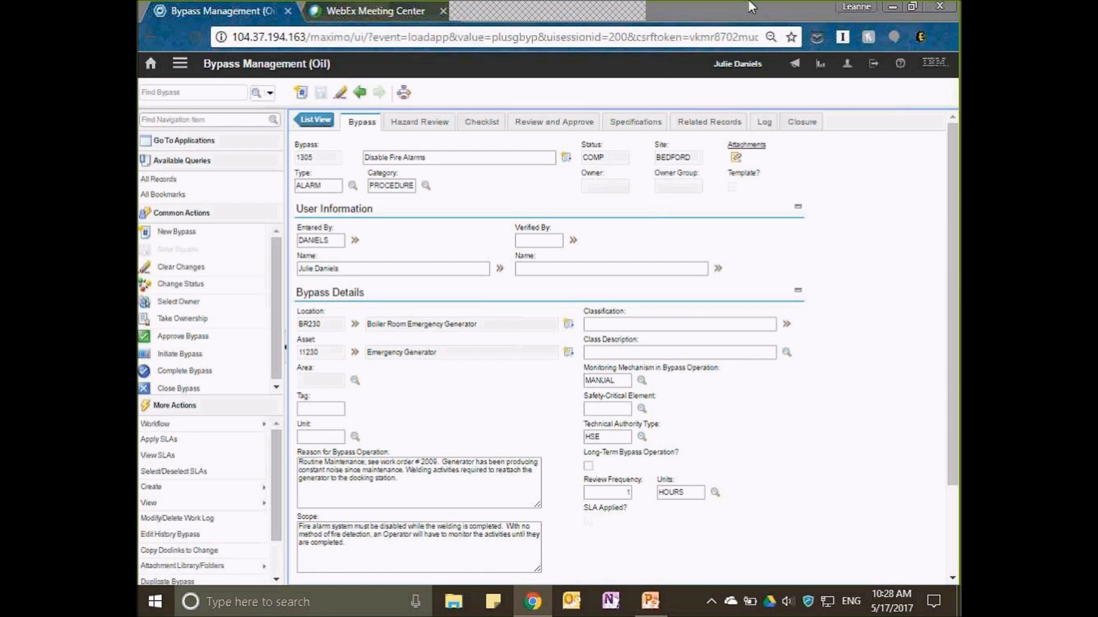
# Sign out of Maximo and sign in with the closure reviewer's user name and password.
pyautogui.click(874, 67)
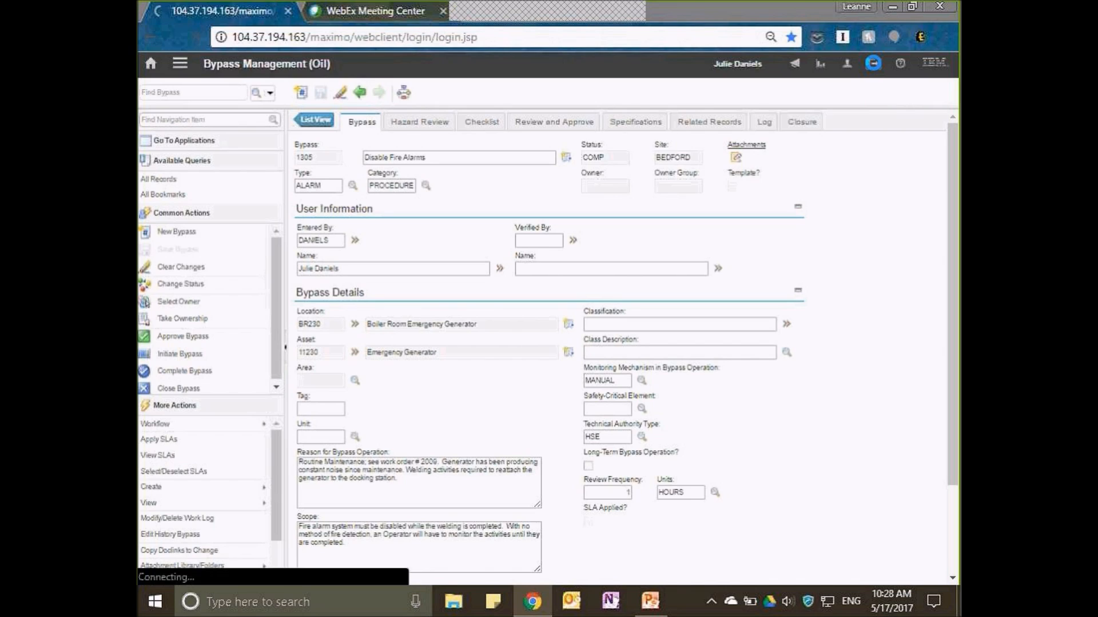
pyautogui.write('wilson')
pyautogui.press('Tab')
pyautogui.write('wilson')
pyautogui.write('•••••')
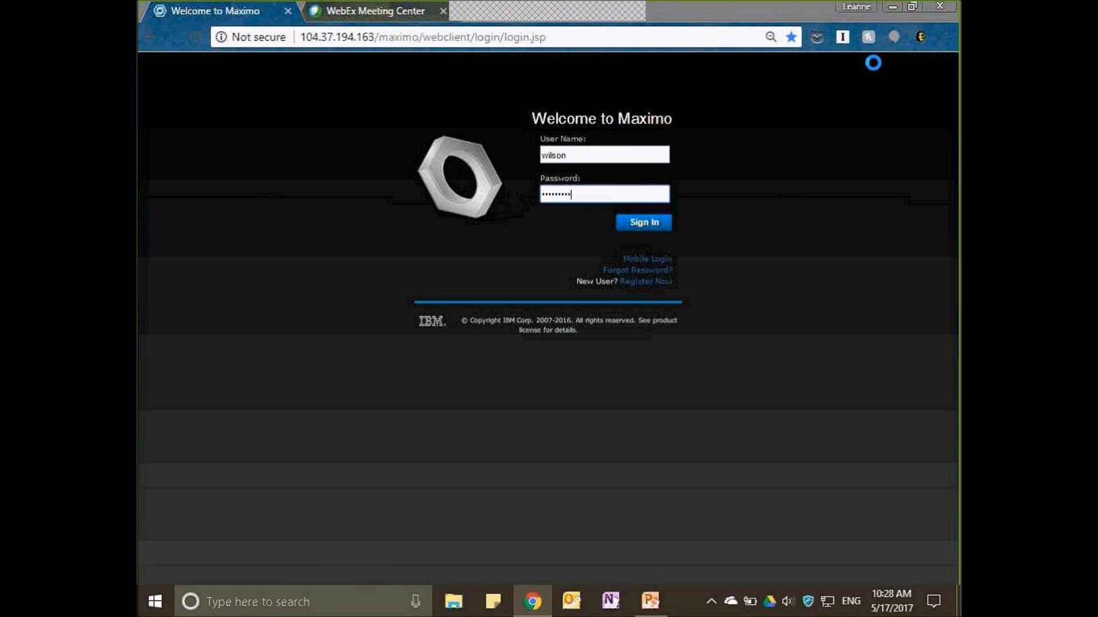
pyautogui.press('Return')
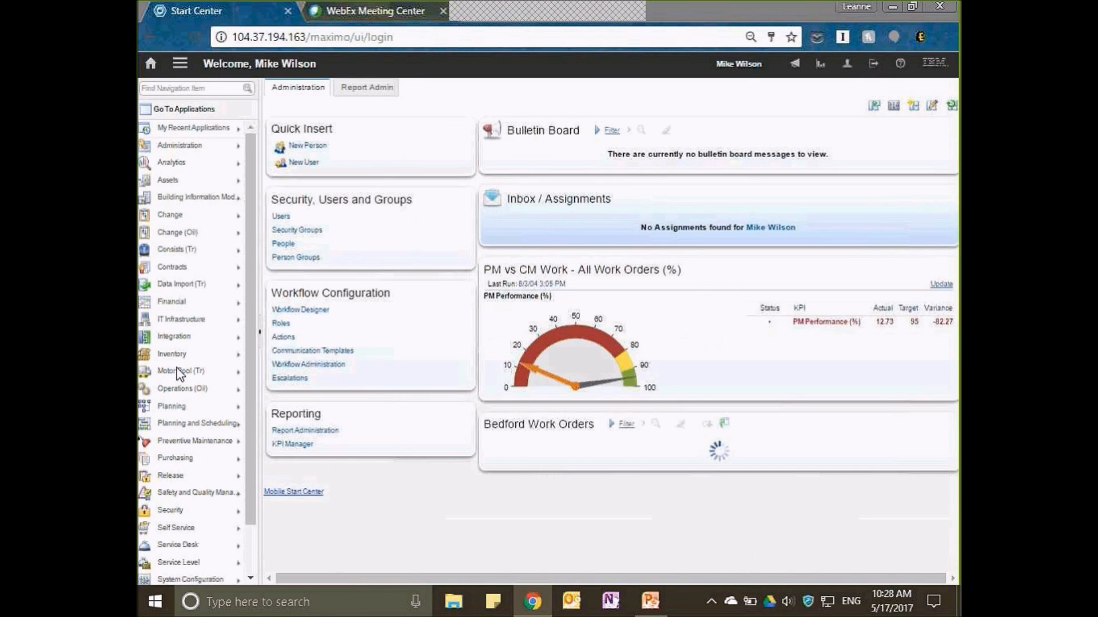
# Open the Disable Fire Alarms bypass in Bypass Management (Oil) and go to its closure details.
pyautogui.moveTo(229, 389)
pyautogui.click(286, 468)
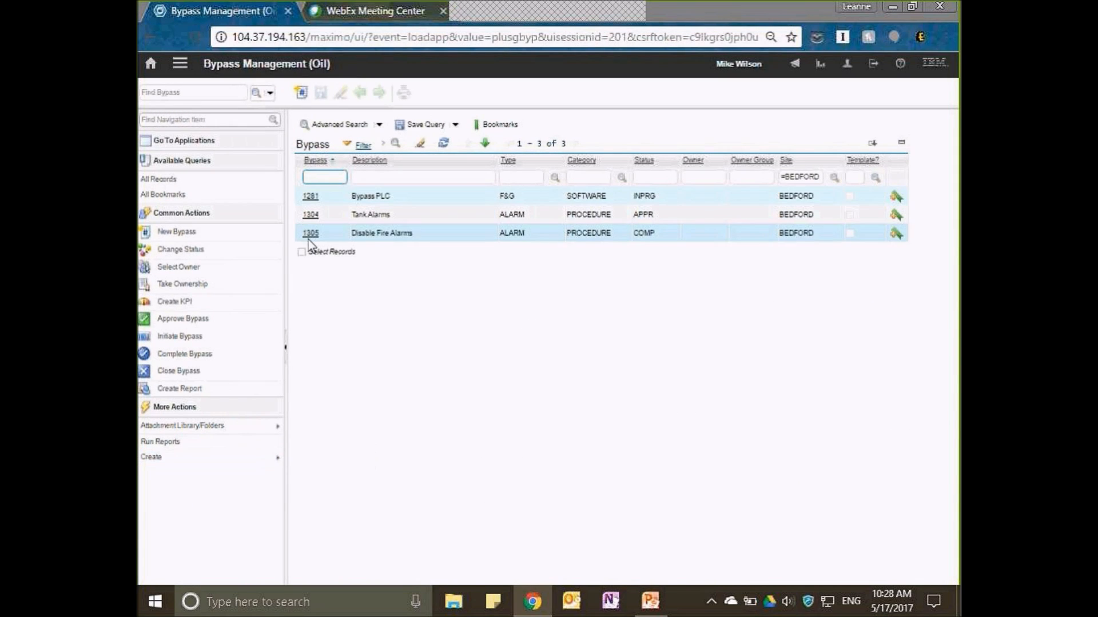
pyautogui.click(311, 233)
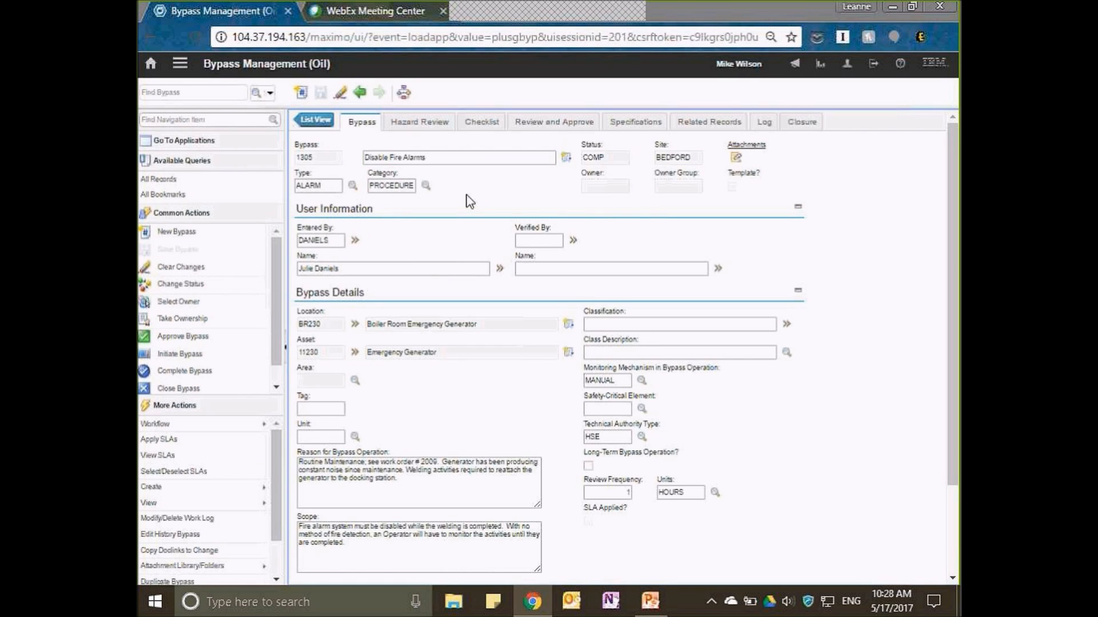
pyautogui.click(812, 127)
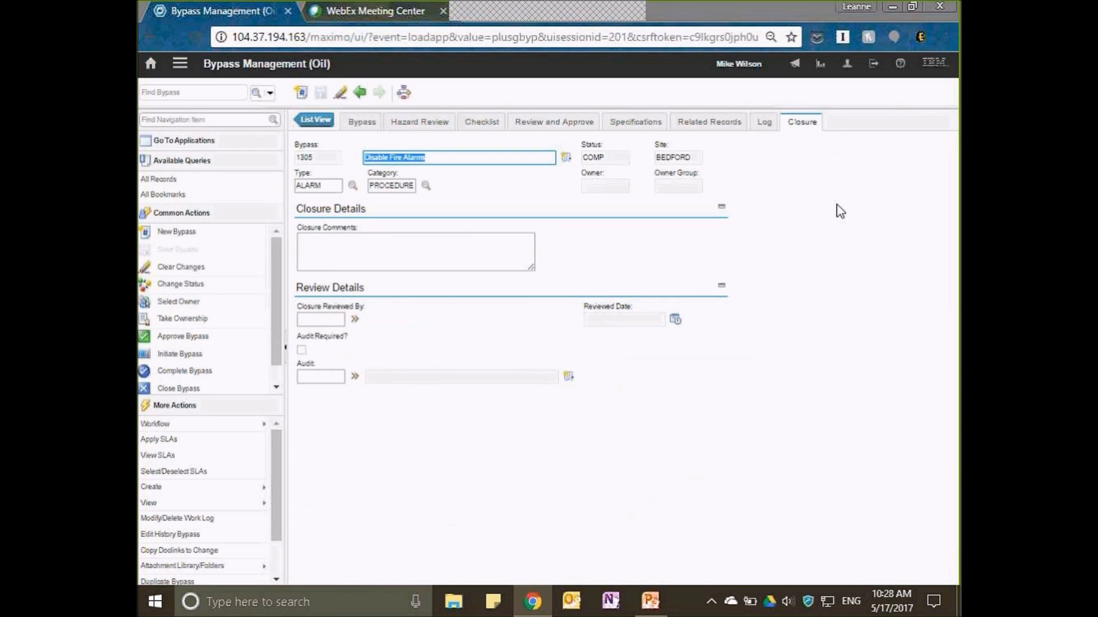
# Enter the reviewer's user name as Closure Reviewed By and mark the bypass as requiring an audit.
pyautogui.click(402, 245)
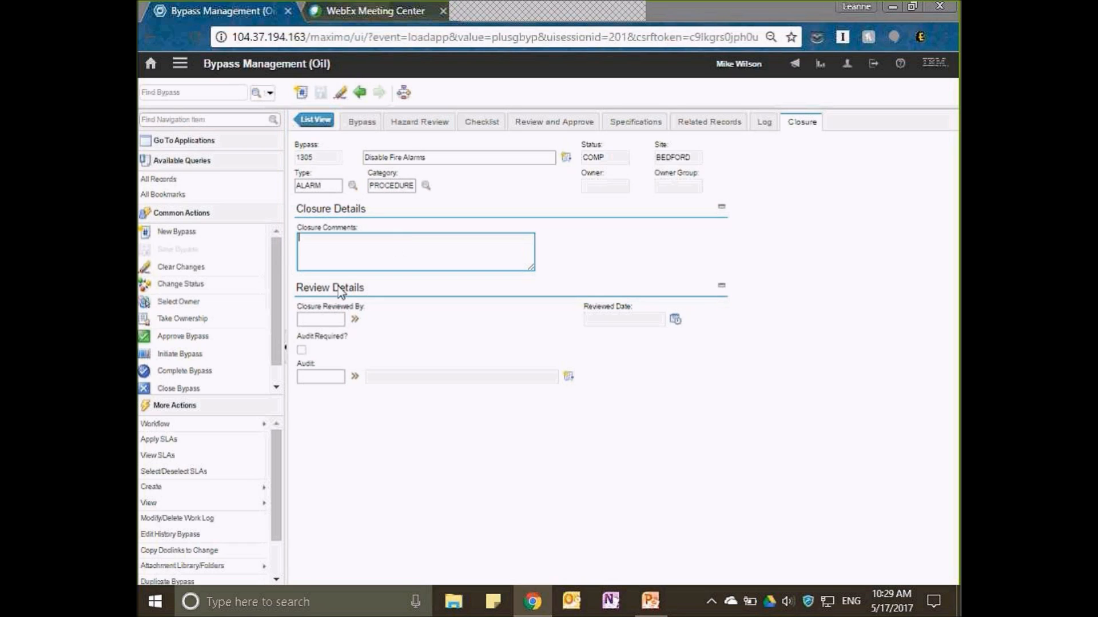
pyautogui.click(320, 320)
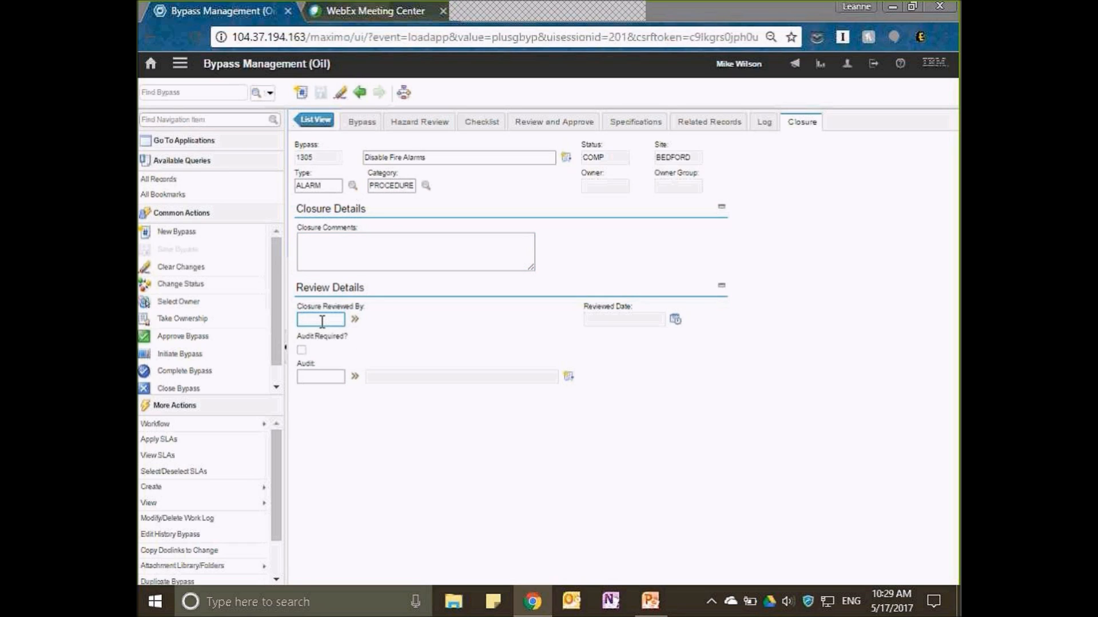
pyautogui.write('WILSON')
pyautogui.press('Tab')
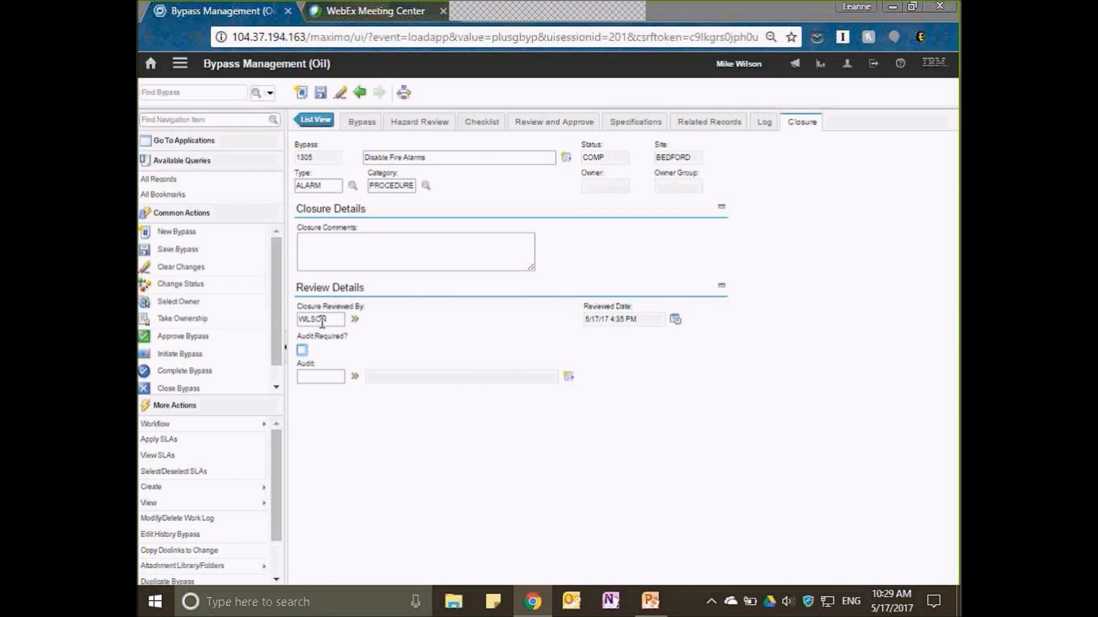
pyautogui.click(608, 346)
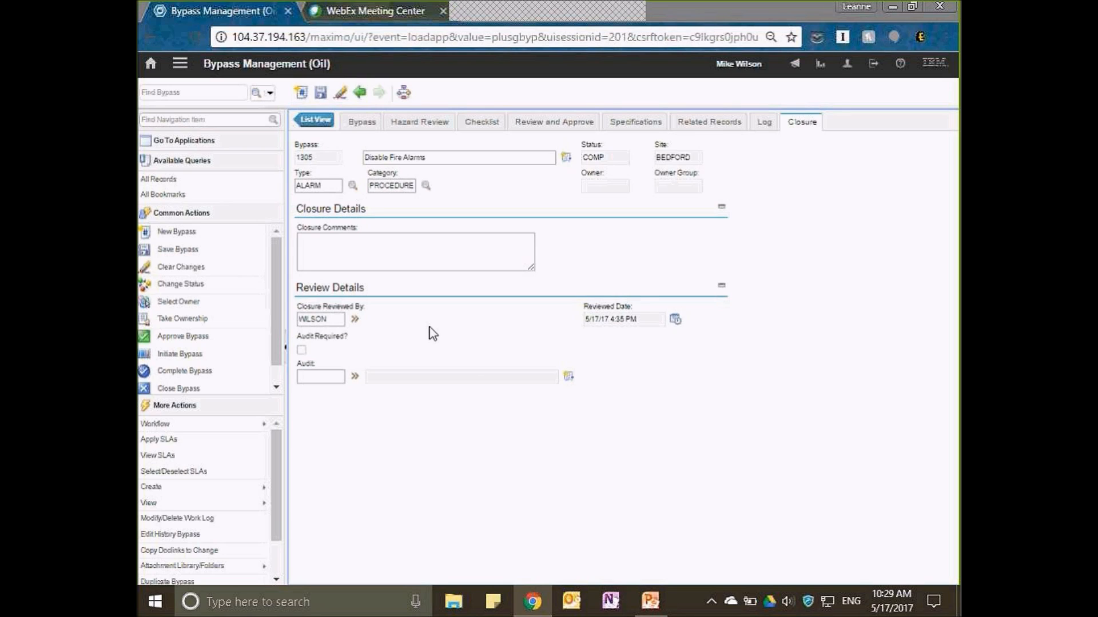
pyautogui.click(301, 349)
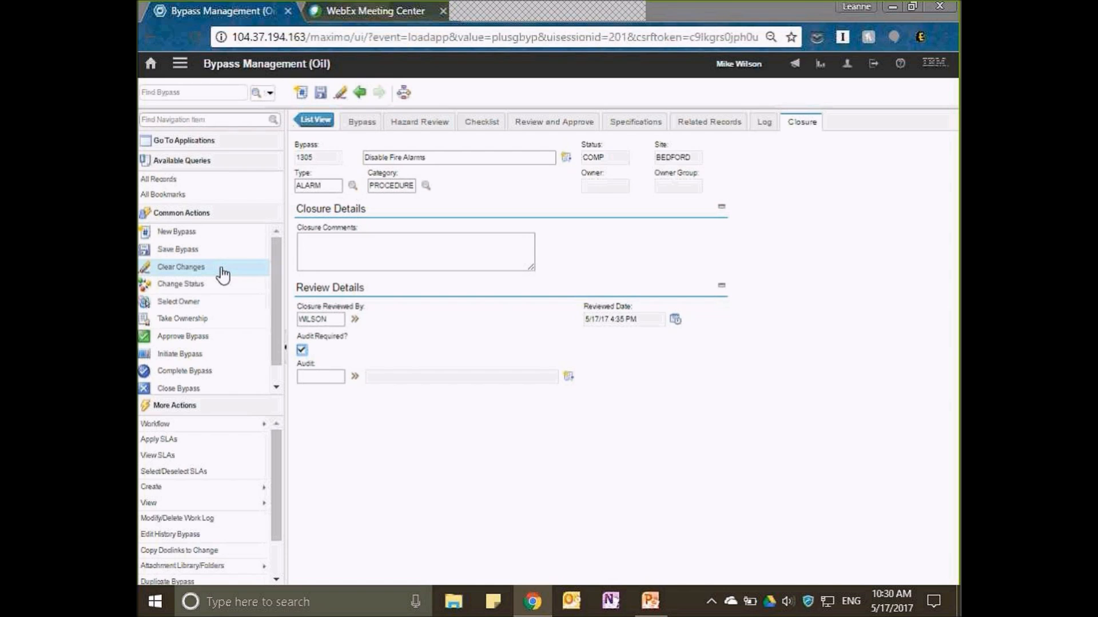
# Change the bypass status to Closed and return to the main bypass details.
pyautogui.click(183, 285)
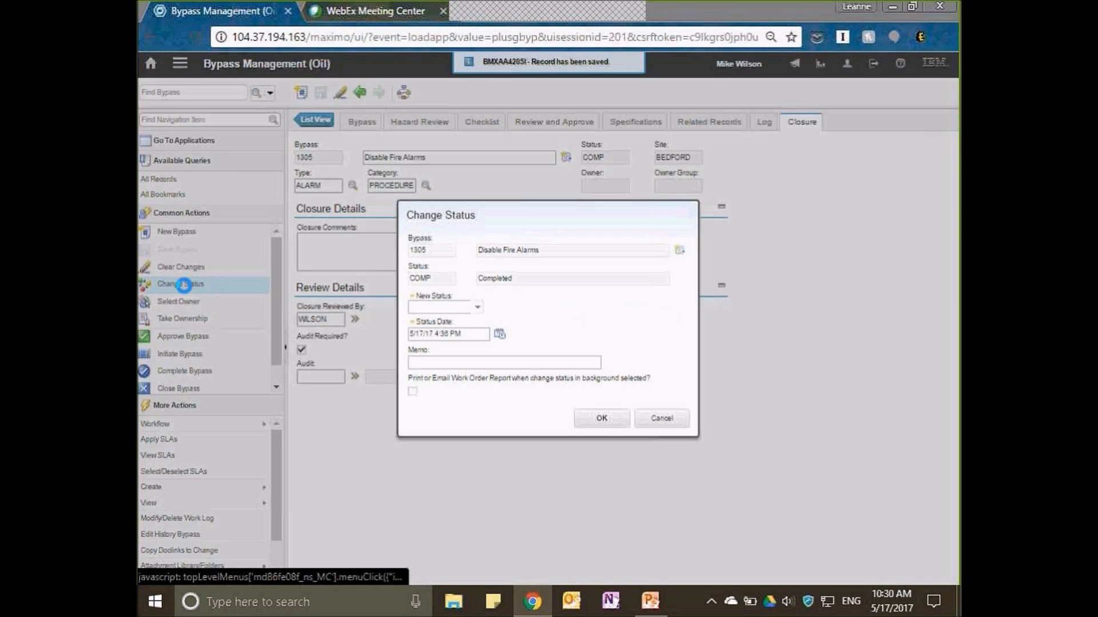
pyautogui.click(477, 307)
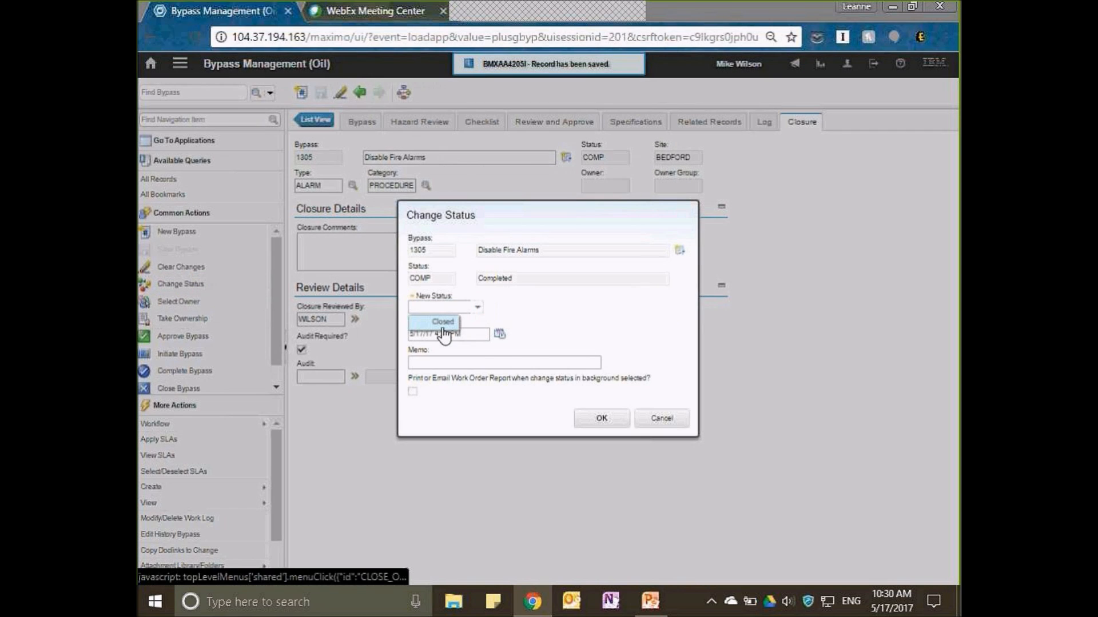
pyautogui.click(443, 323)
pyautogui.click(599, 422)
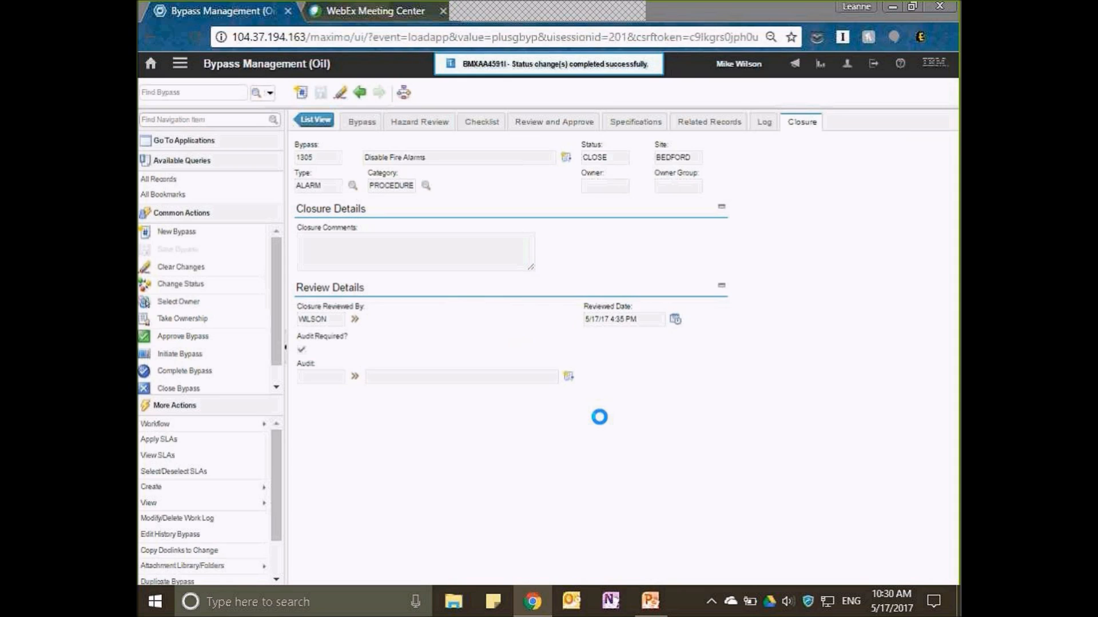
pyautogui.click(355, 121)
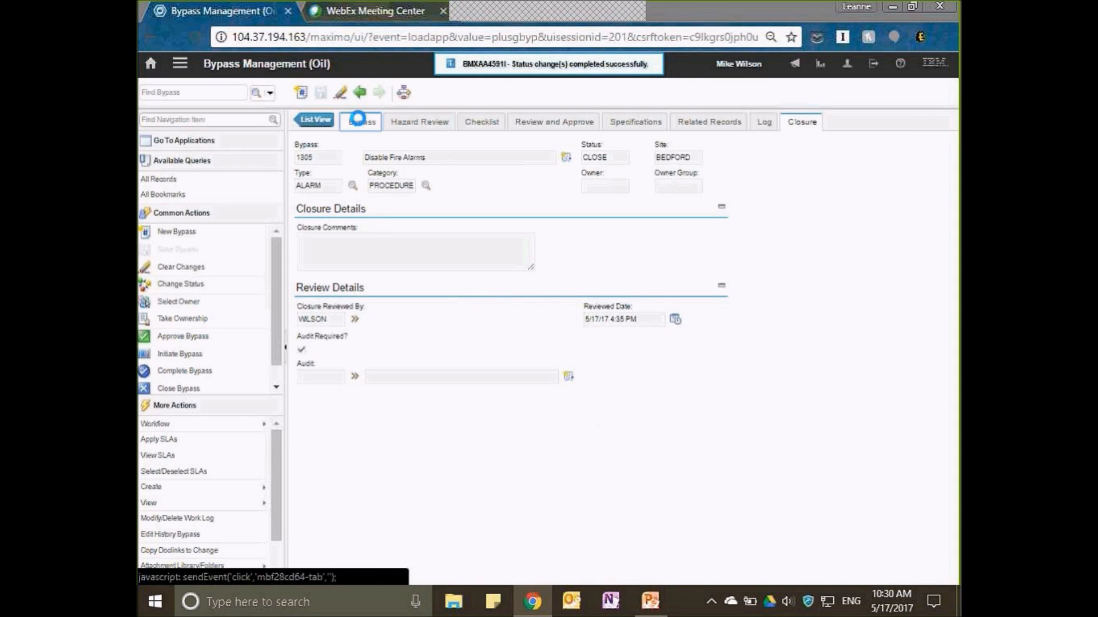